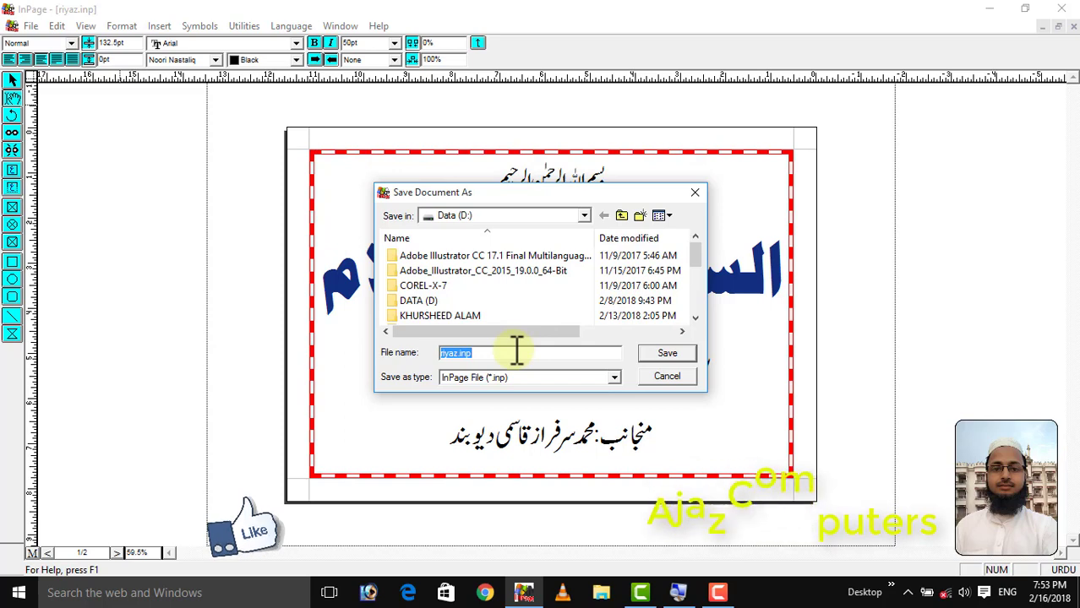
Save a copy of the current document in the Data (D:) drive as sarfaraz
{"action": "left_click", "coordinate": [694, 193]}
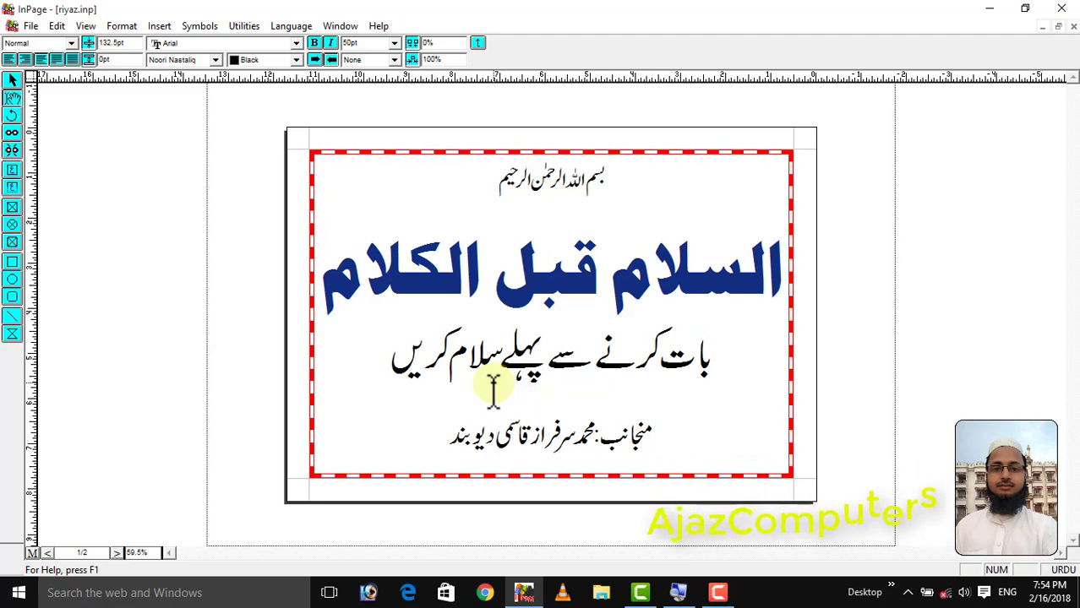
{"action": "left_click", "coordinate": [31, 26]}
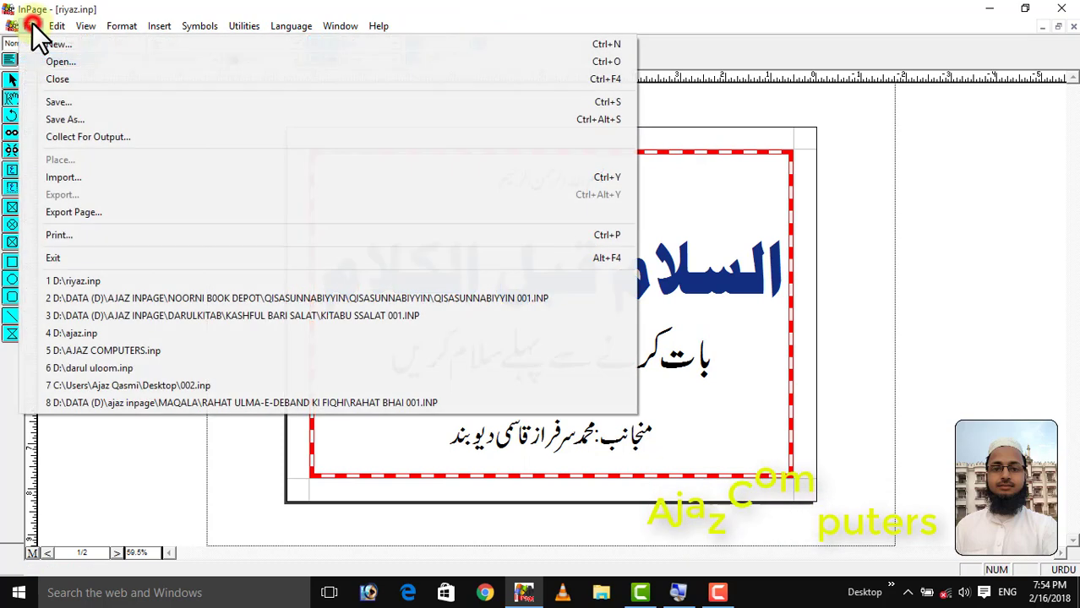
{"action": "left_click", "coordinate": [90, 117]}
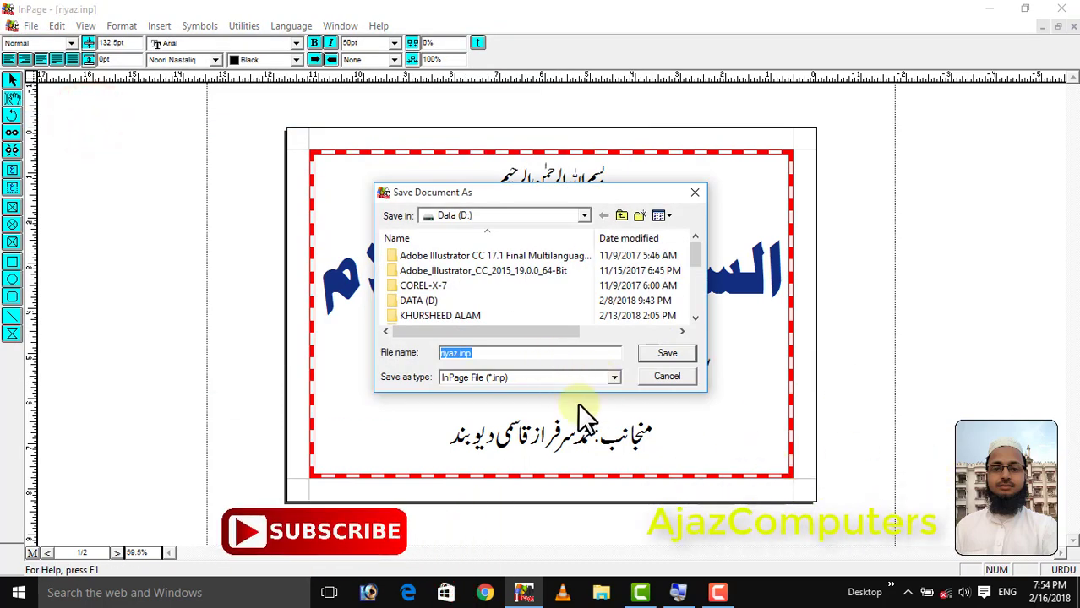
{"action": "type", "text": "sarfaraz"}
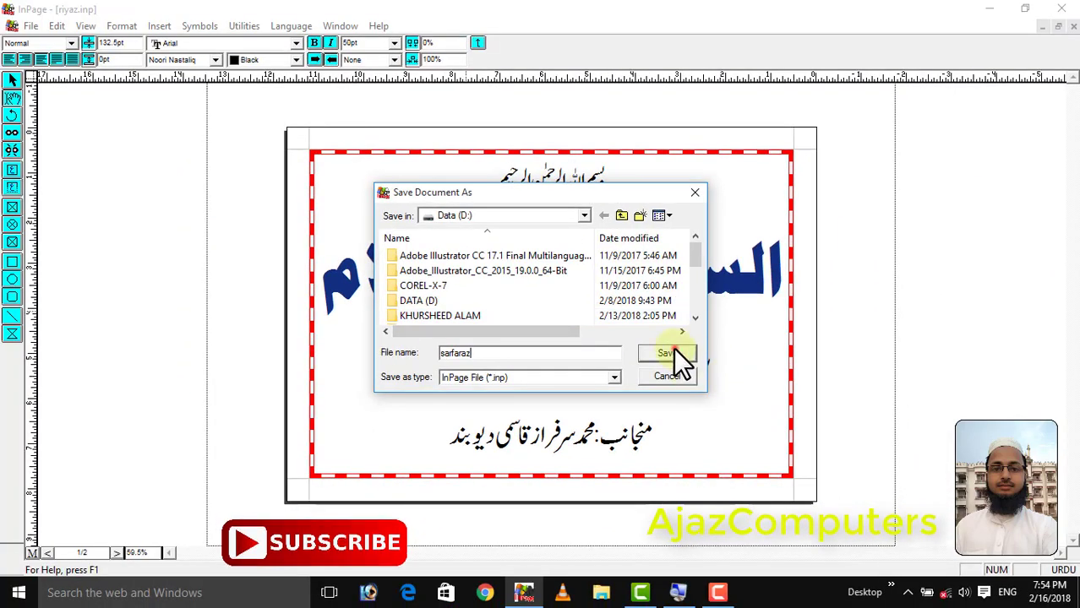
{"action": "left_click", "coordinate": [674, 354]}
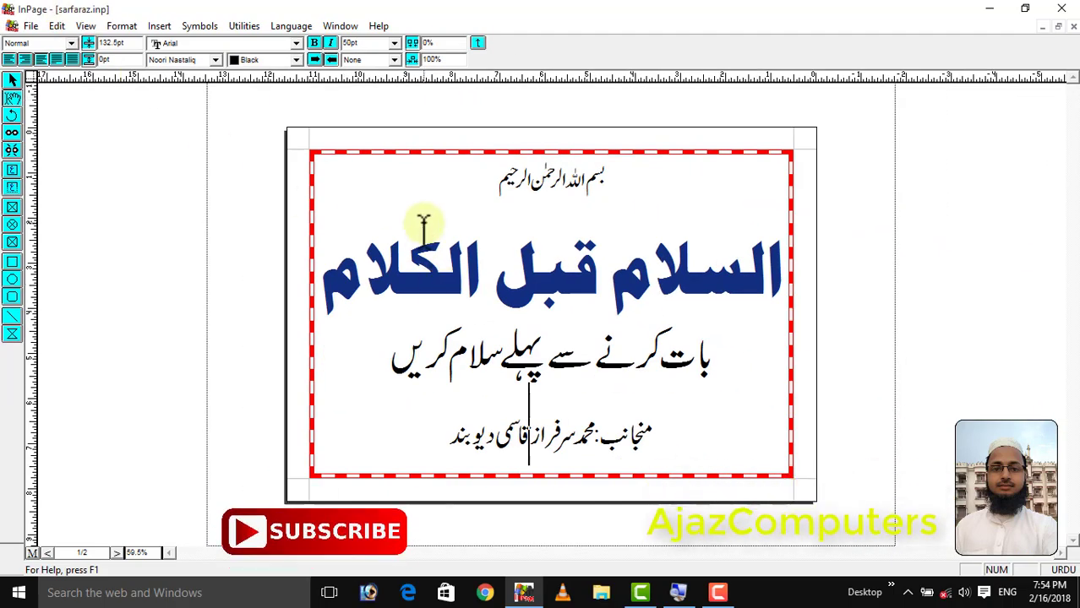
Close the saved copy and reopen the original riyaz.inp to check its text
{"action": "left_click", "coordinate": [1073, 27]}
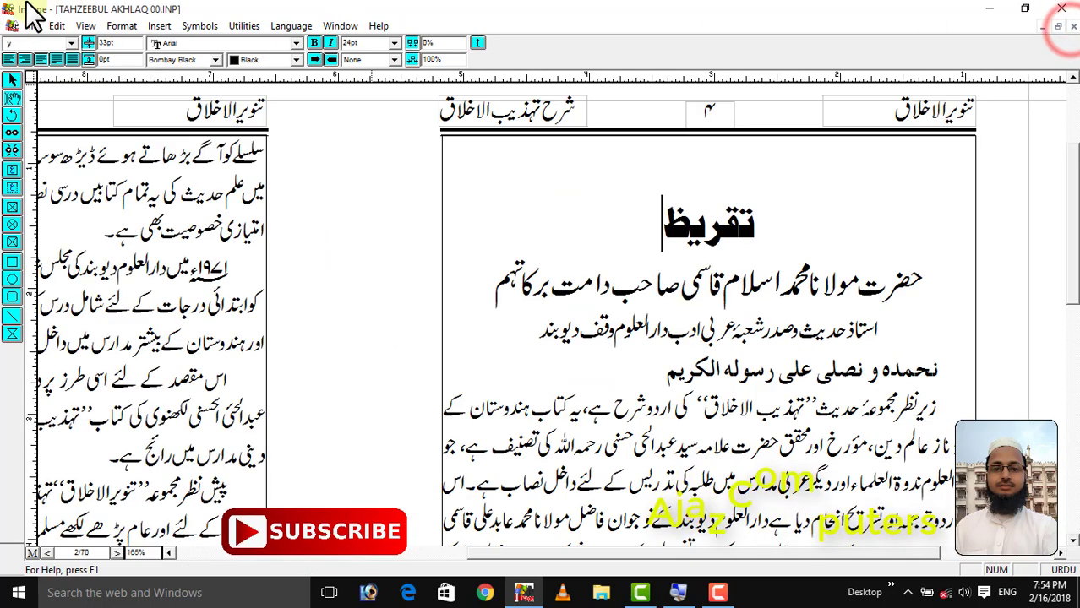
{"action": "left_click", "coordinate": [31, 25]}
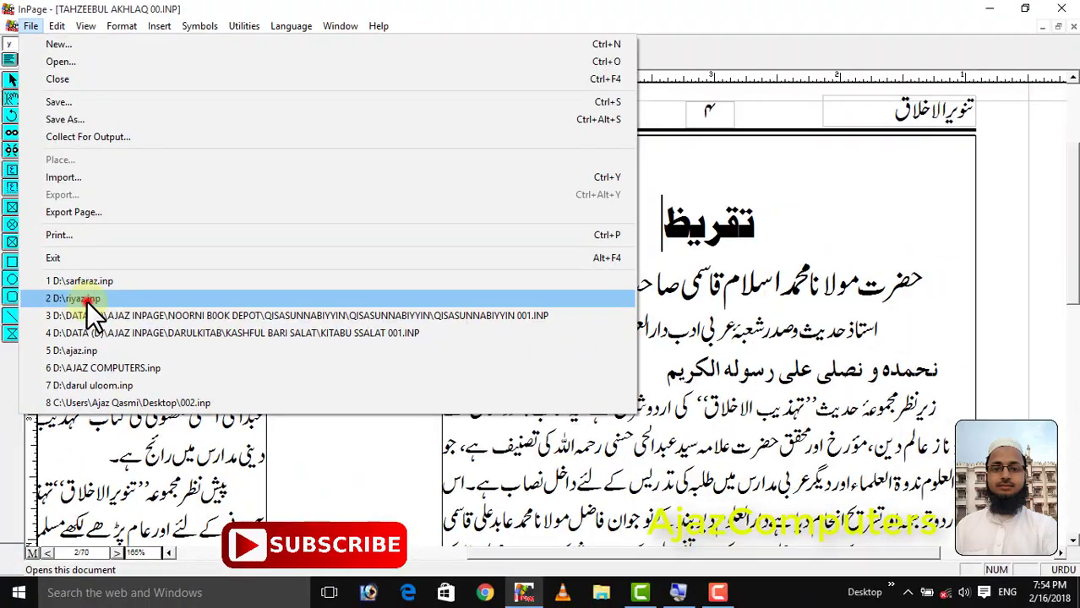
{"action": "left_click", "coordinate": [86, 300]}
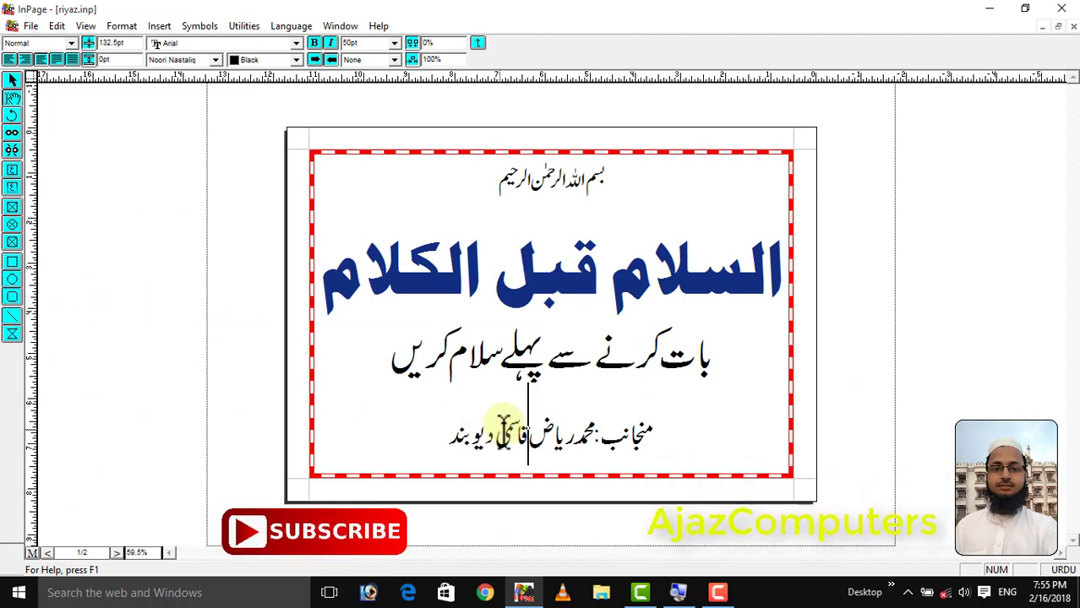
Close riyaz.inp and view the TAHZEEBUL AKHLAQ 00 document at full-page and close-up zoom
{"action": "left_click", "coordinate": [1073, 27]}
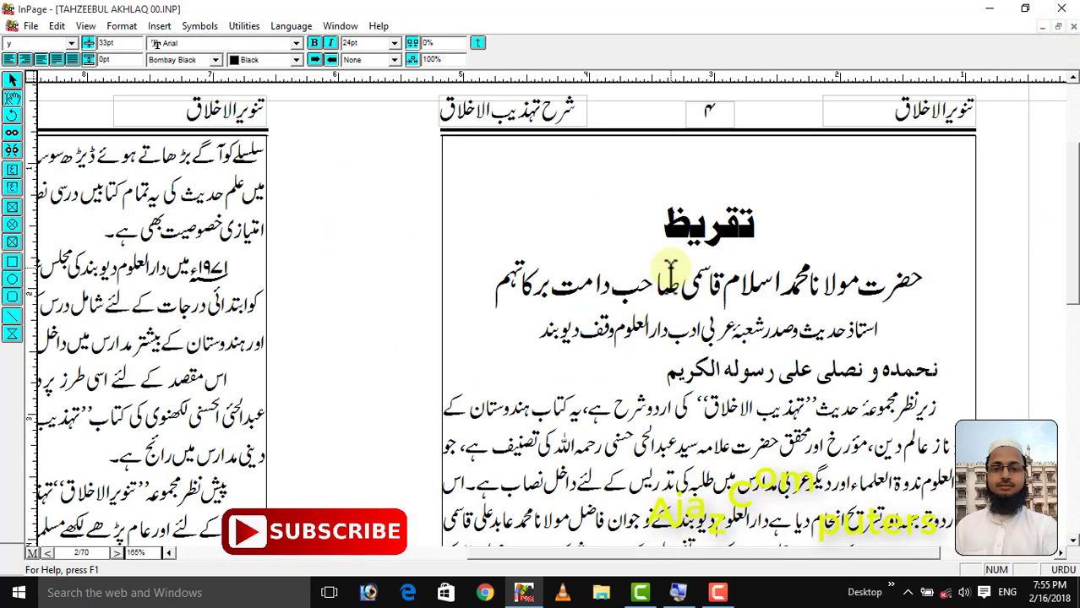
{"action": "key", "text": "ctrl+0"}
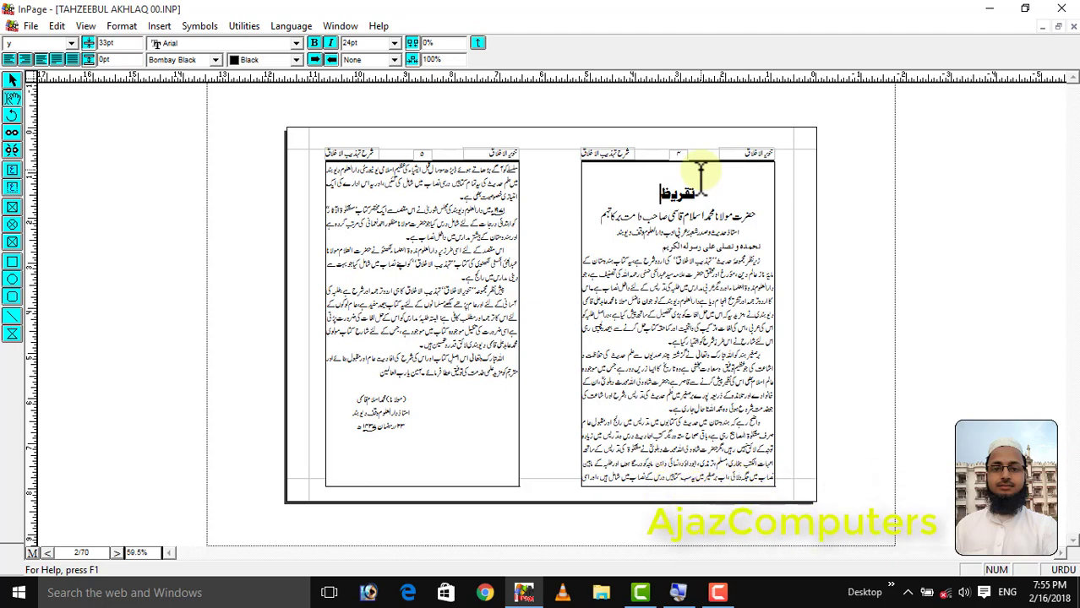
{"action": "right_click", "coordinate": [648, 157]}
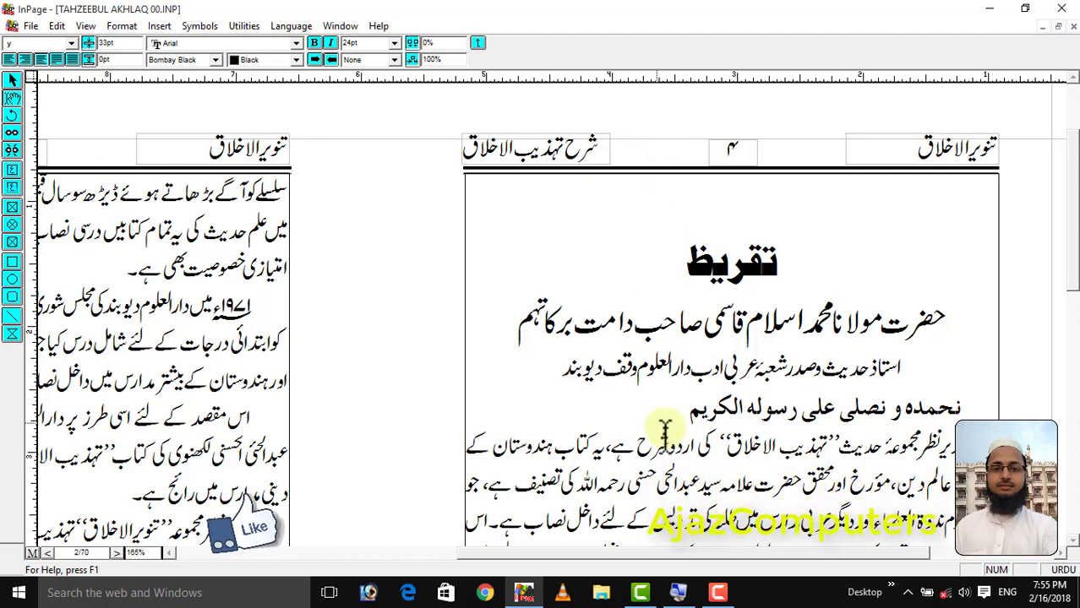
Close the TAHZEEBUL AKHLAQ 00 document and reopen the recent file riyaz.inp
{"action": "left_click", "coordinate": [1073, 27]}
{"action": "left_click", "coordinate": [12, 25]}
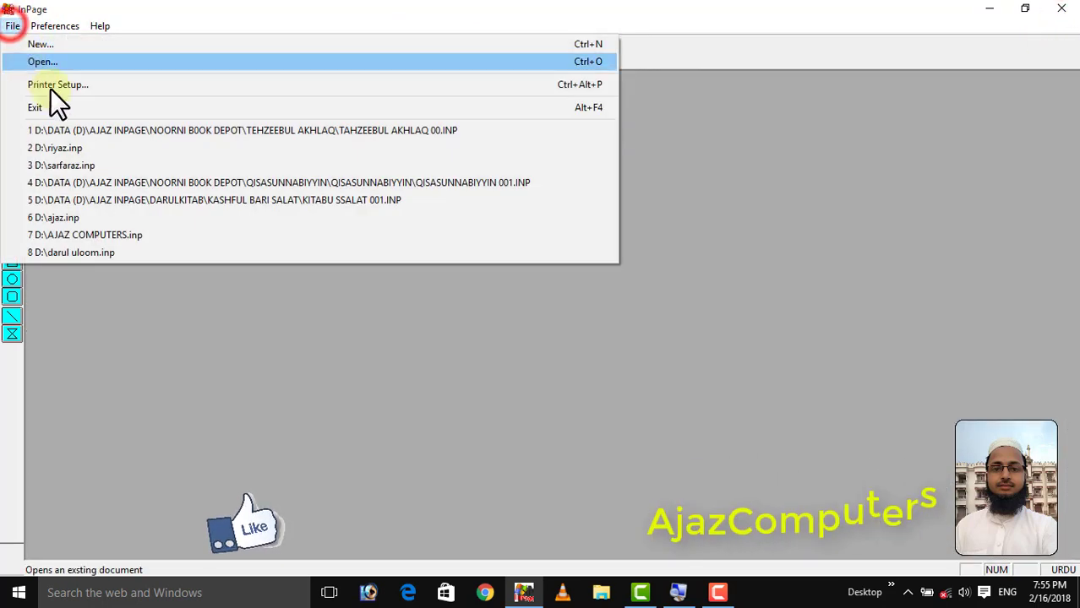
{"action": "left_click", "coordinate": [88, 149]}
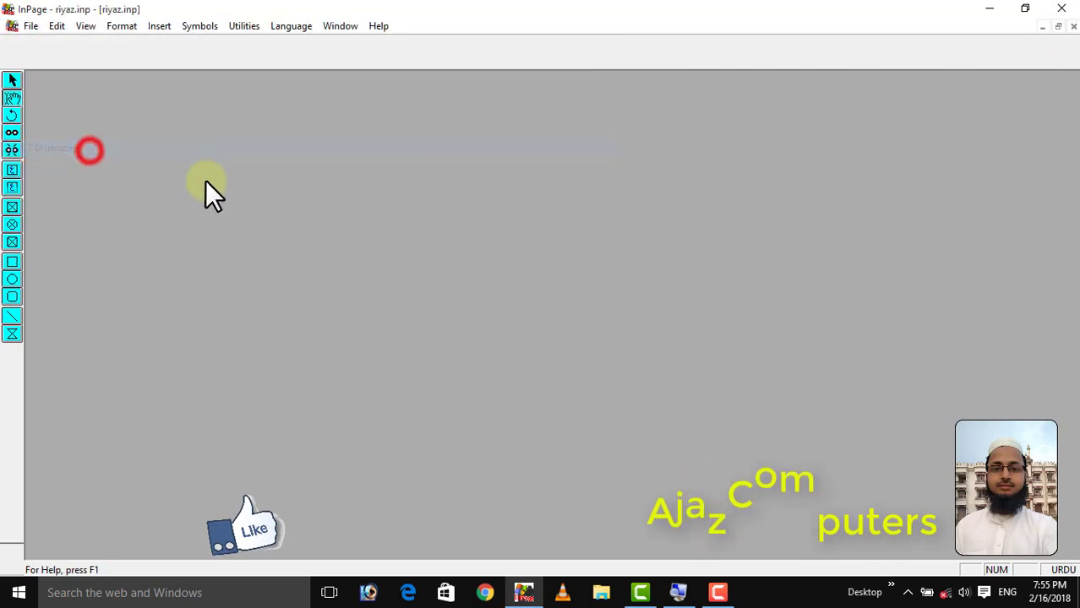
{"action": "left_click", "coordinate": [29, 26]}
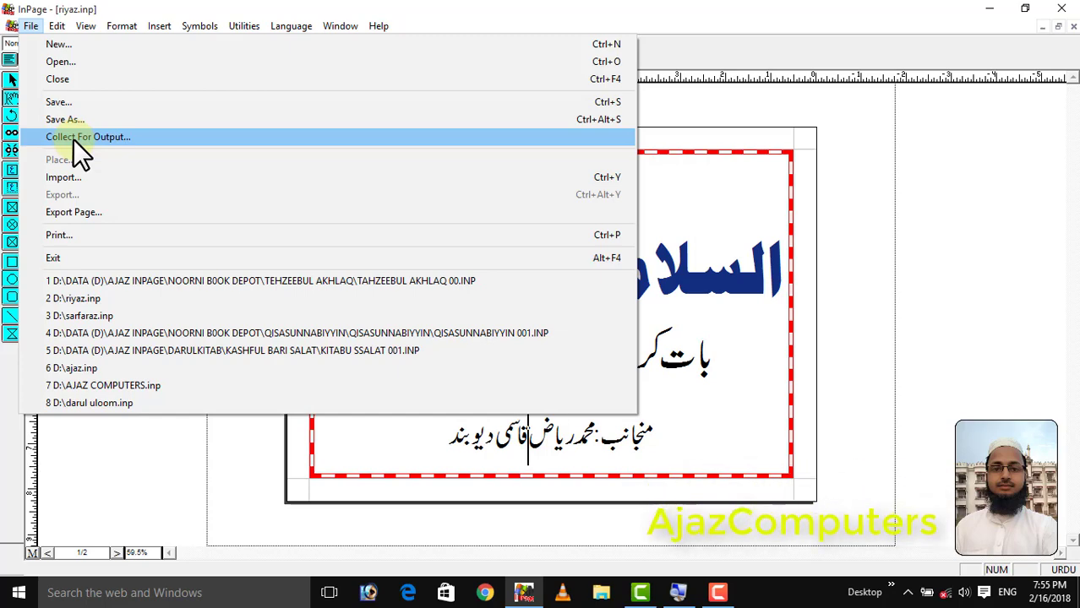
{"action": "left_click", "coordinate": [714, 274]}
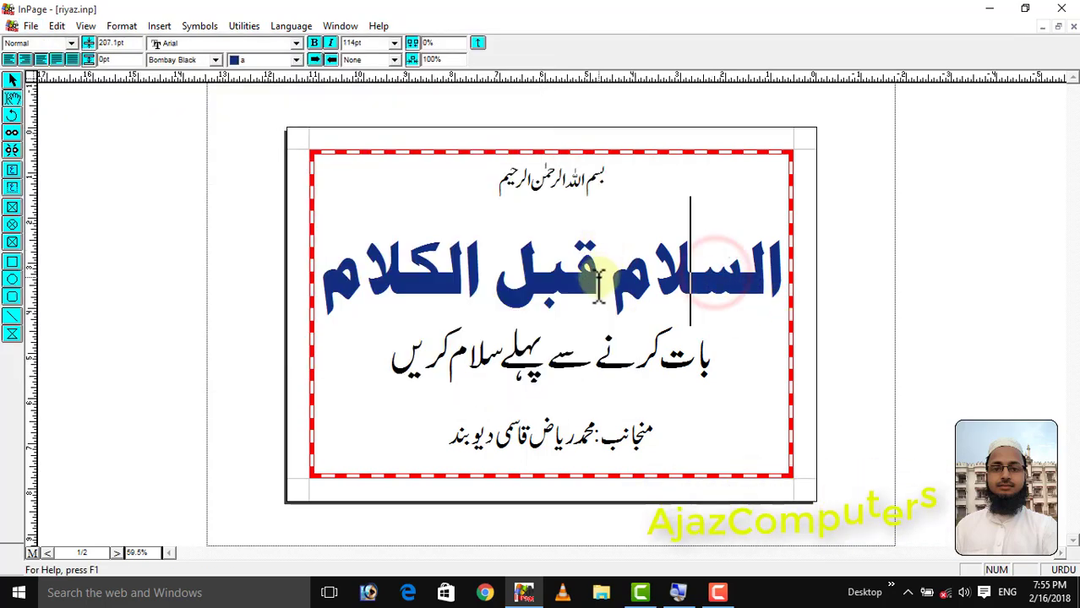
{"action": "left_click", "coordinate": [510, 284]}
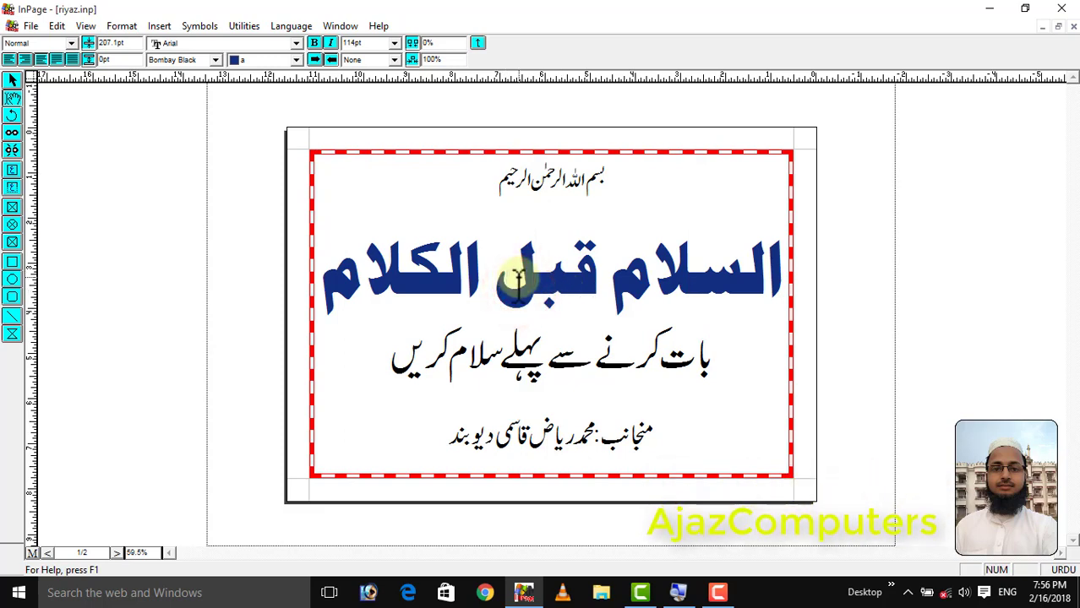
{"action": "left_click", "coordinate": [532, 438]}
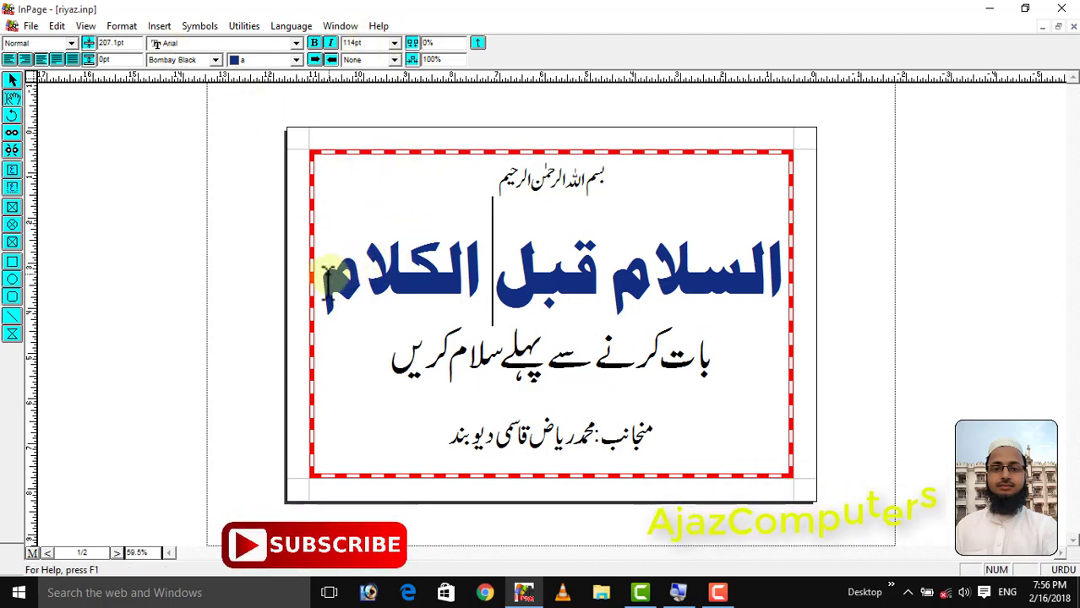
Replace the large blue heading with the text "الطهارة نصف الایمان"
{"action": "left_click_drag", "start_coordinate": [343, 276], "coordinate": [794, 270]}
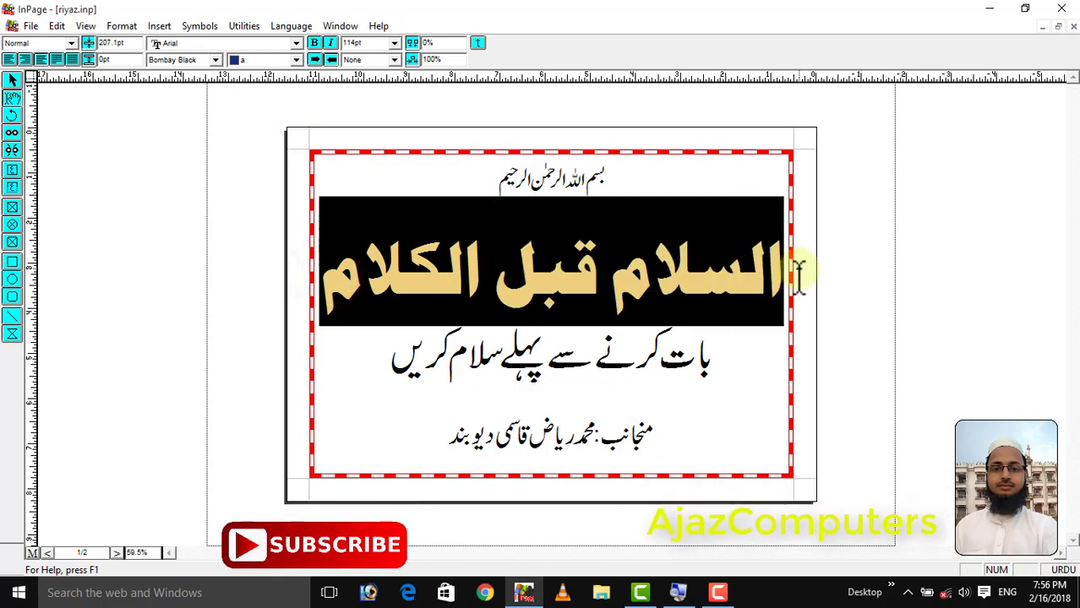
{"action": "type", "text": "الطهارة نصف الا"}
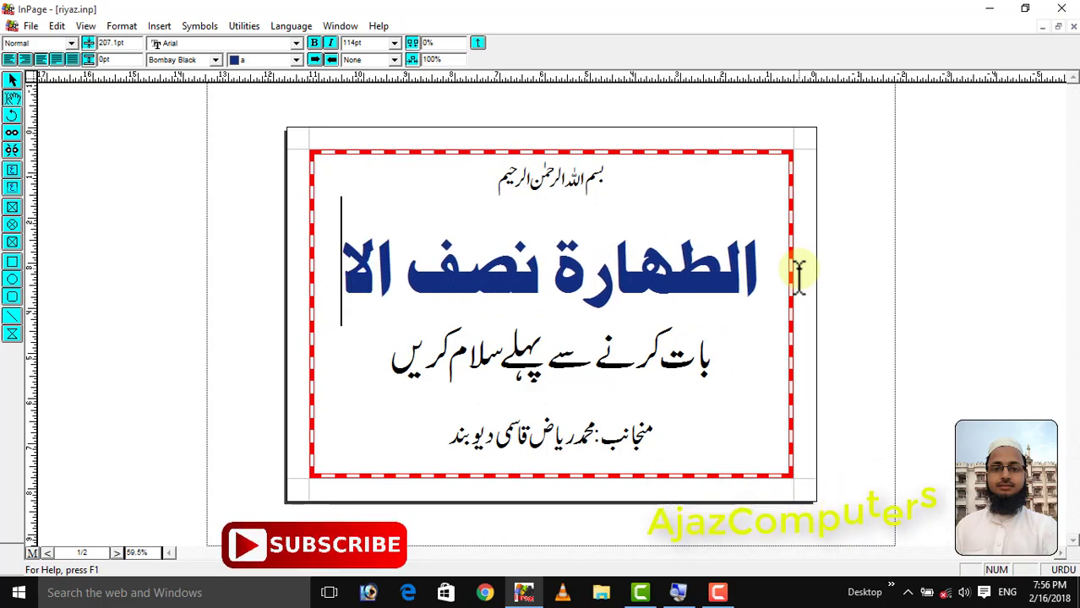
{"action": "type", "text": "یمان"}
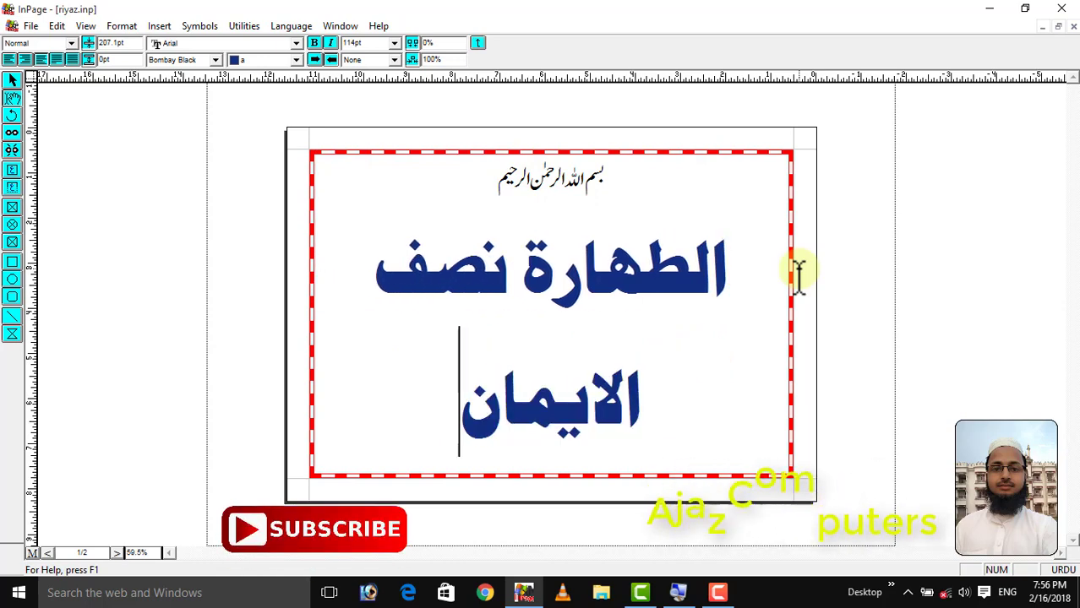
Reduce the whole blue heading's font size to 100 pt and further to 90 pt so it fits one line
{"action": "key", "text": "ctrl+a"}
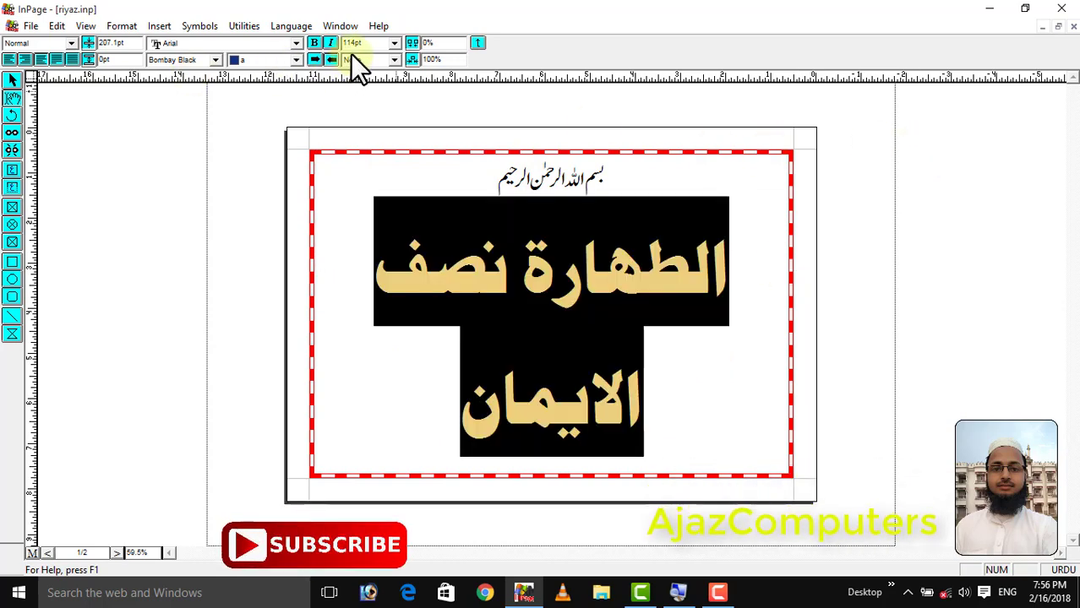
{"action": "left_click", "coordinate": [379, 42]}
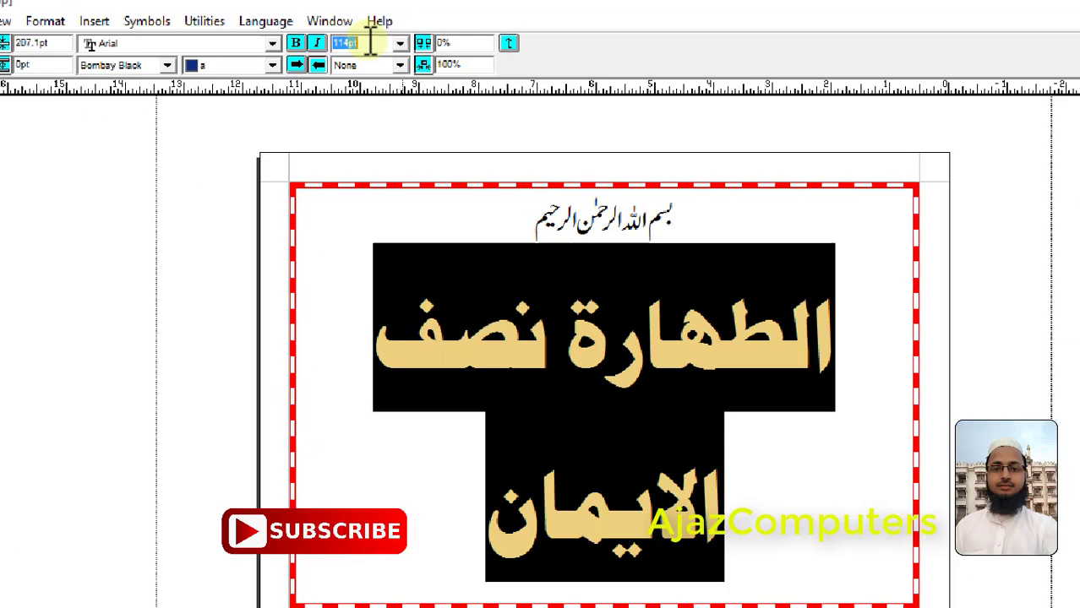
{"action": "type", "text": "100"}
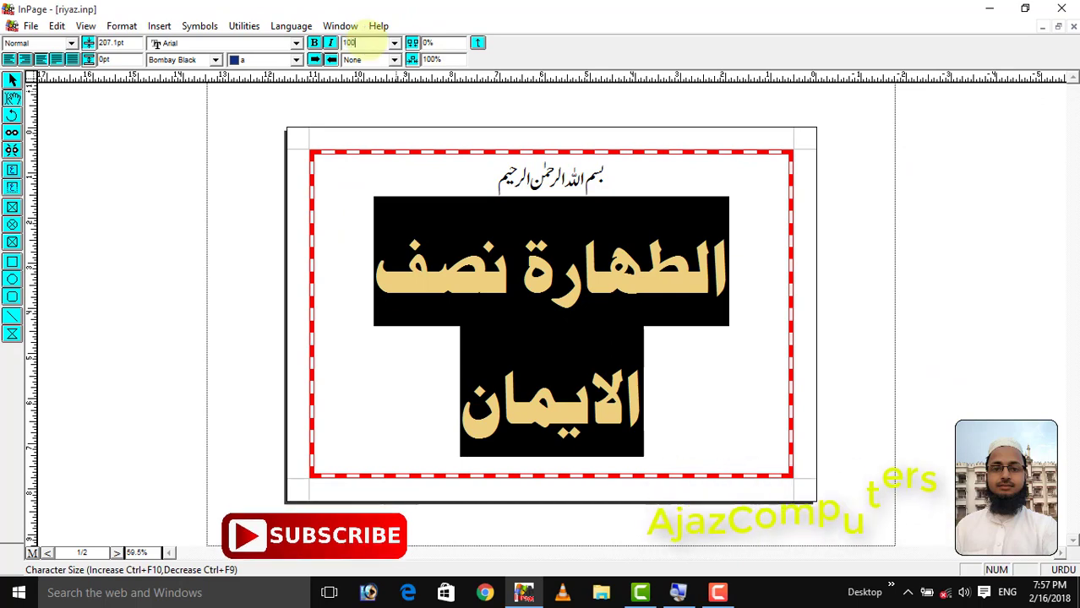
{"action": "key", "text": "Return"}
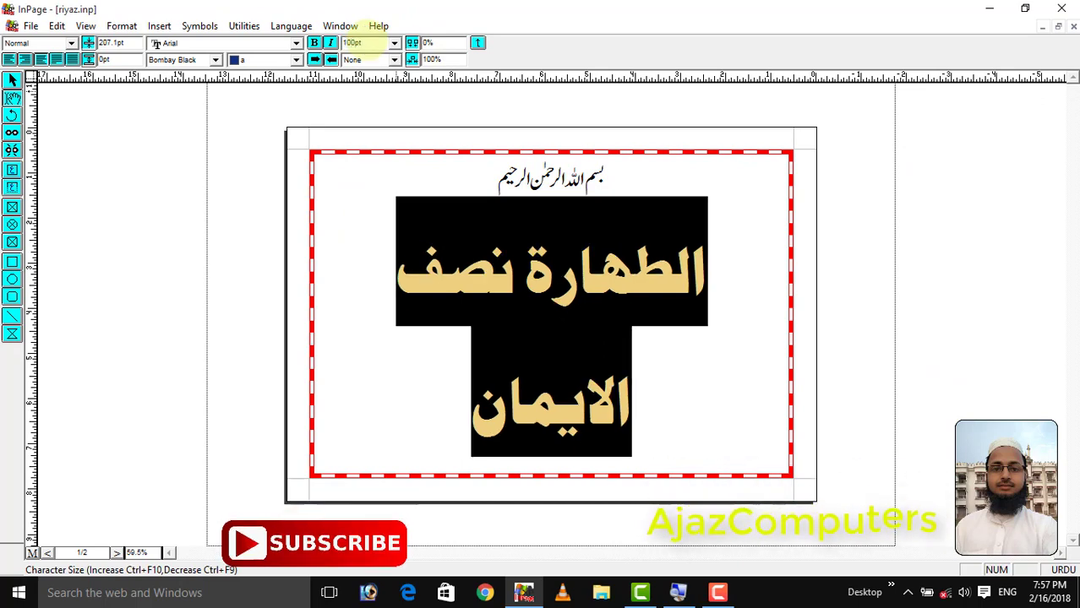
{"action": "double_click", "coordinate": [374, 43]}
{"action": "type", "text": "90"}
{"action": "key", "text": "Return"}
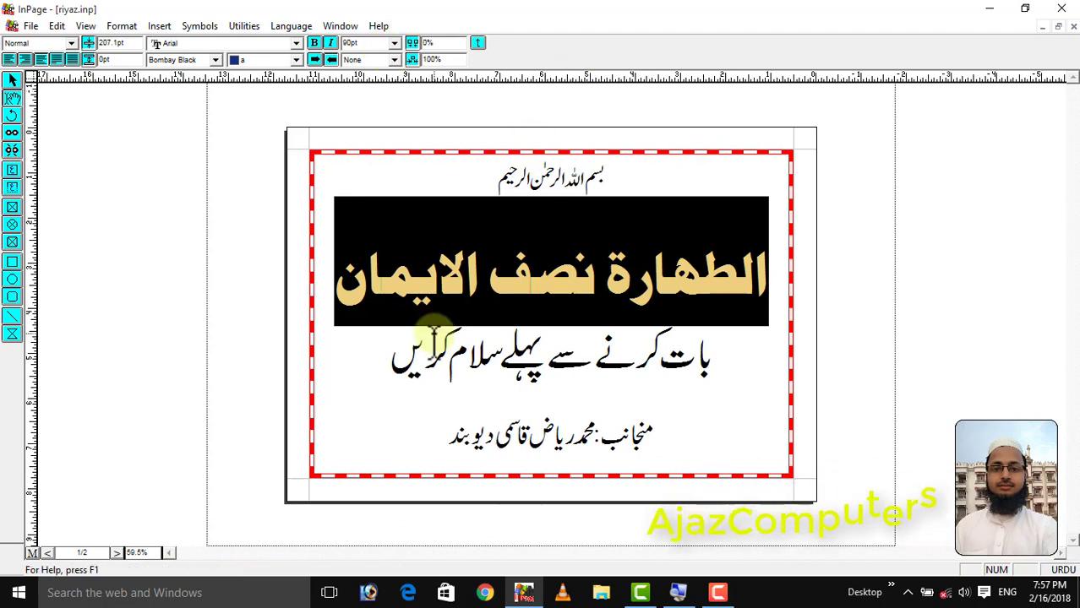
Replace the Urdu line below the heading with "پاکی آدھا ایمان ہے"
{"action": "left_click_drag", "start_coordinate": [378, 360], "coordinate": [759, 346]}
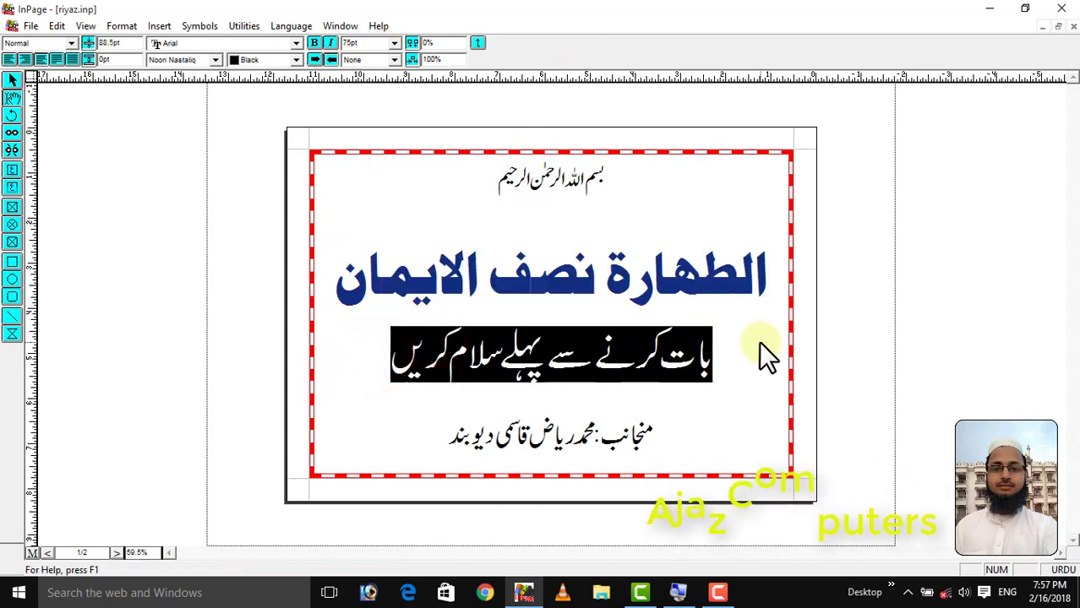
{"action": "type", "text": "پاکی آدھا ایک"}
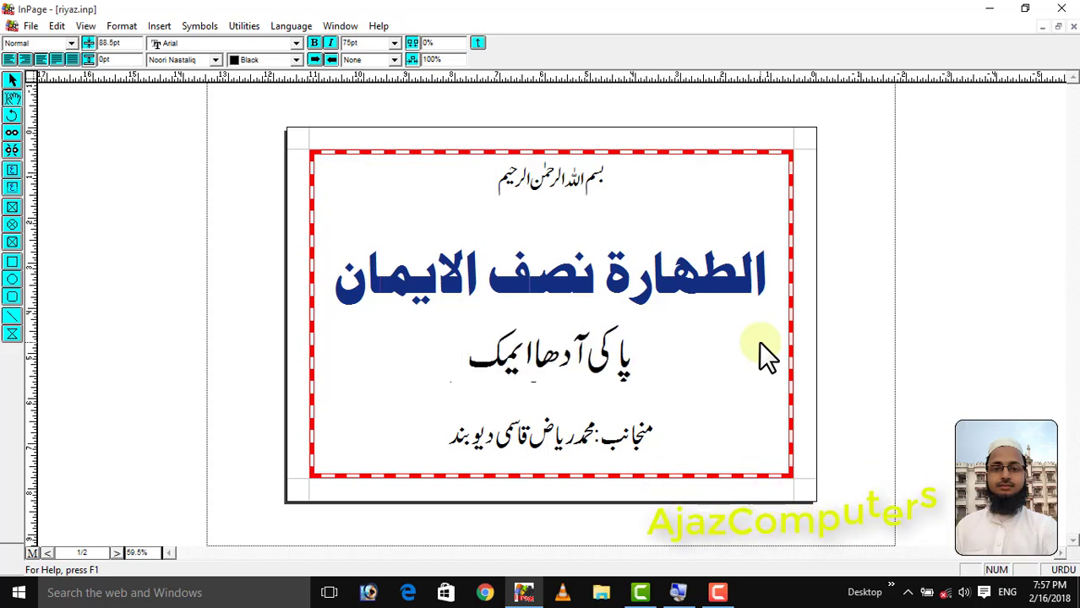
{"action": "key", "text": "BackSpace"}
{"action": "type", "text": "ان ہے"}
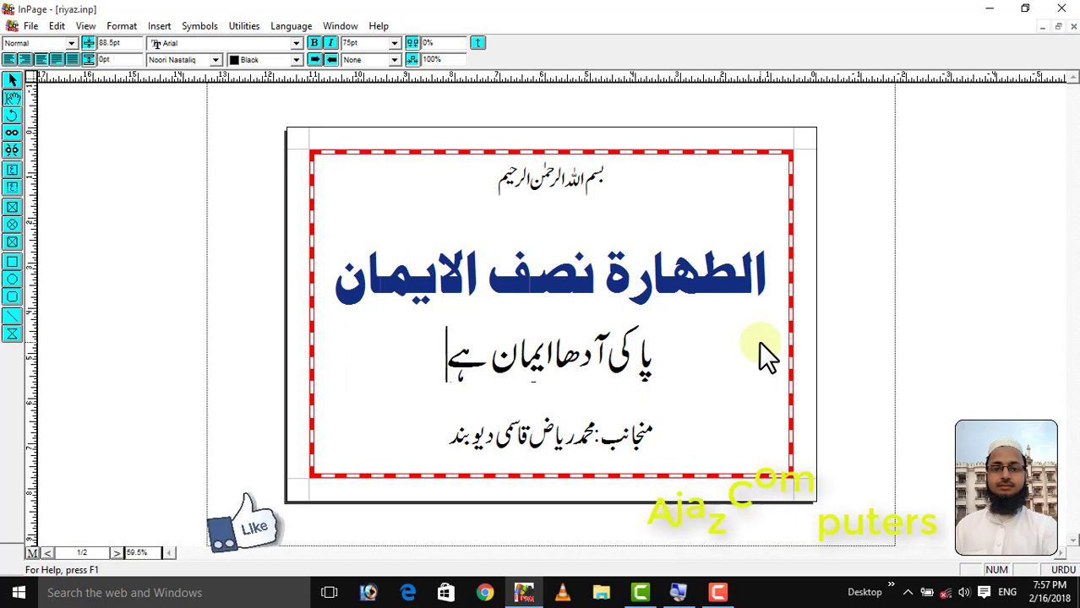
{"action": "left_click", "coordinate": [514, 360]}
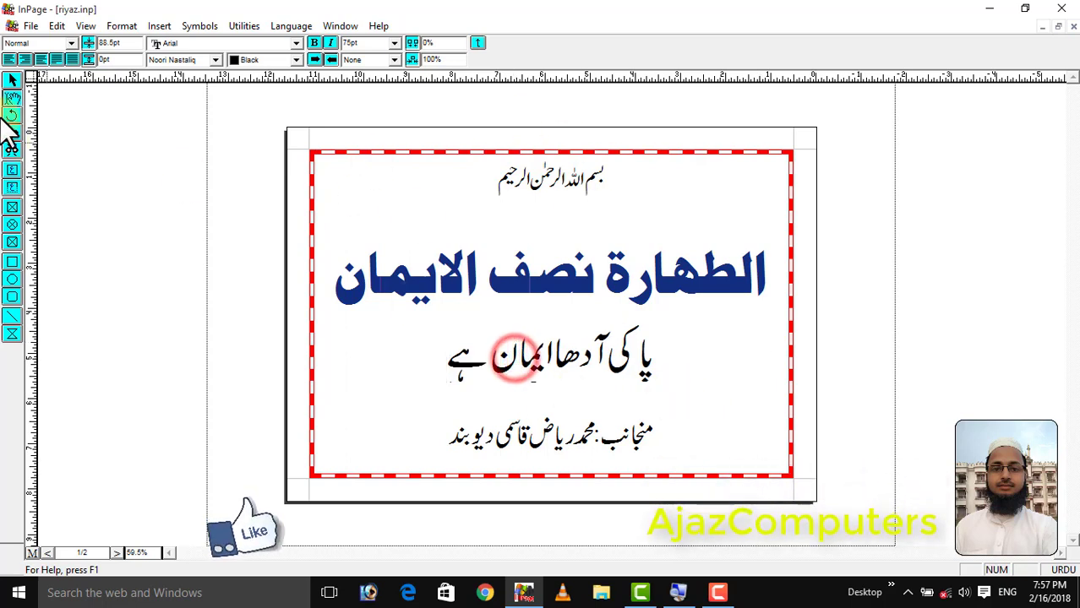
{"action": "left_click", "coordinate": [12, 80]}
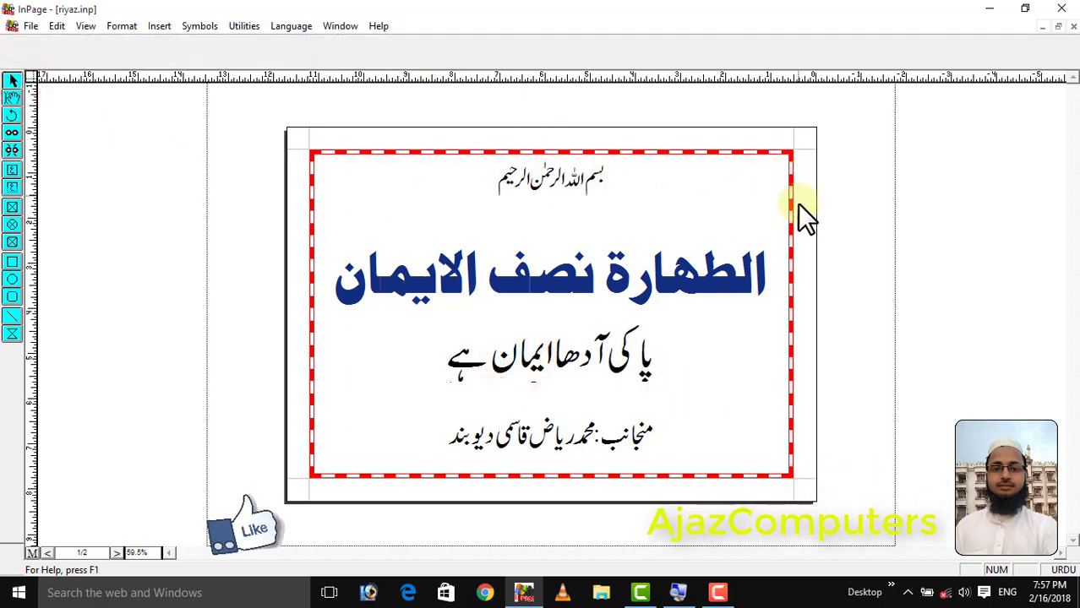
{"action": "left_click", "coordinate": [535, 281]}
{"action": "left_click", "coordinate": [11, 98]}
{"action": "left_click", "coordinate": [368, 288]}
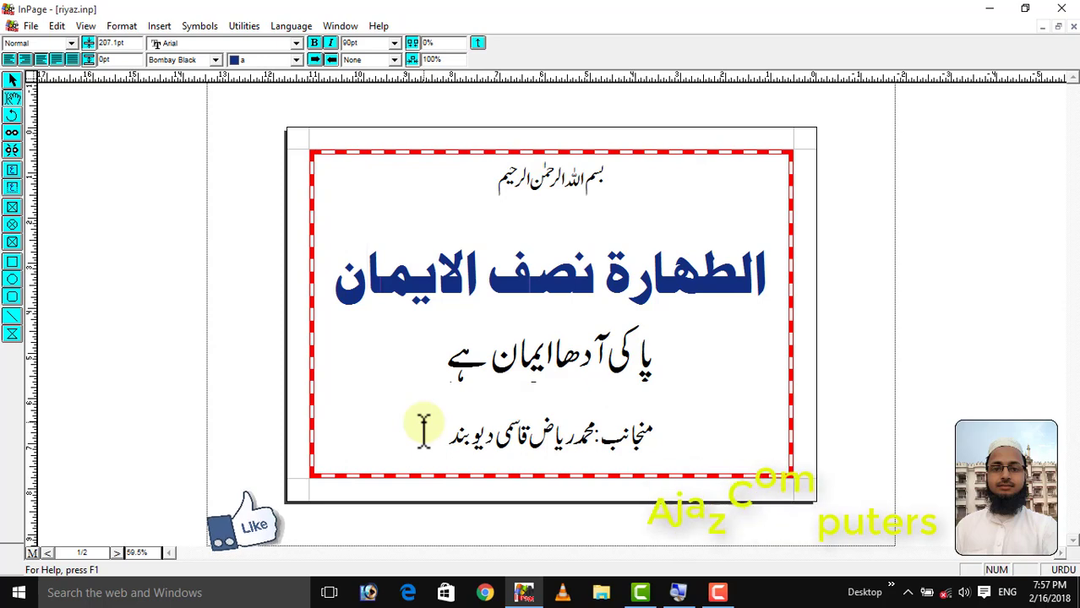
{"action": "left_click", "coordinate": [24, 26]}
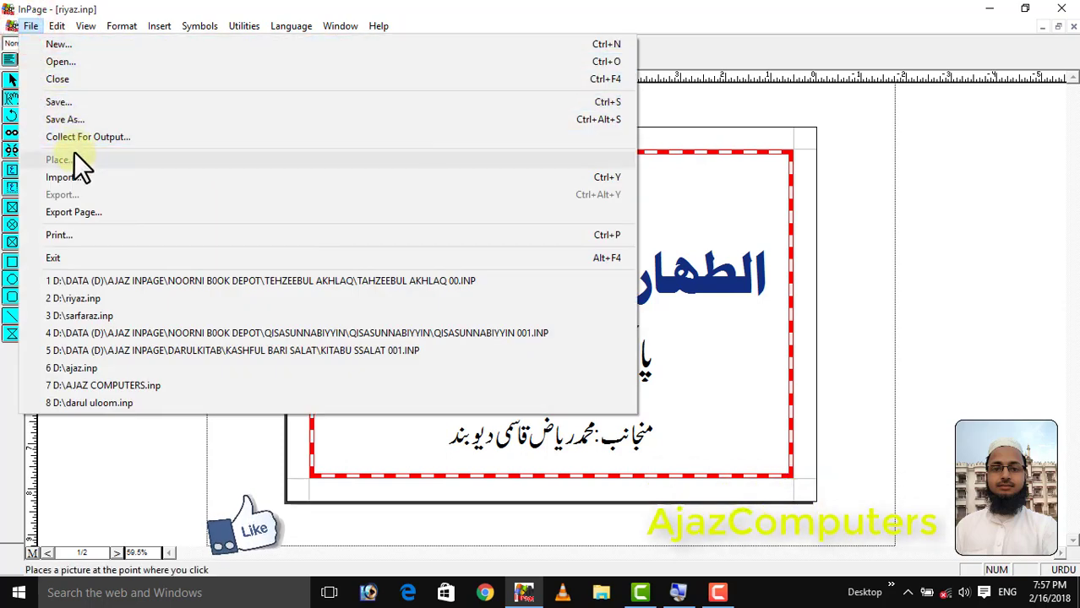
{"action": "left_click", "coordinate": [696, 207]}
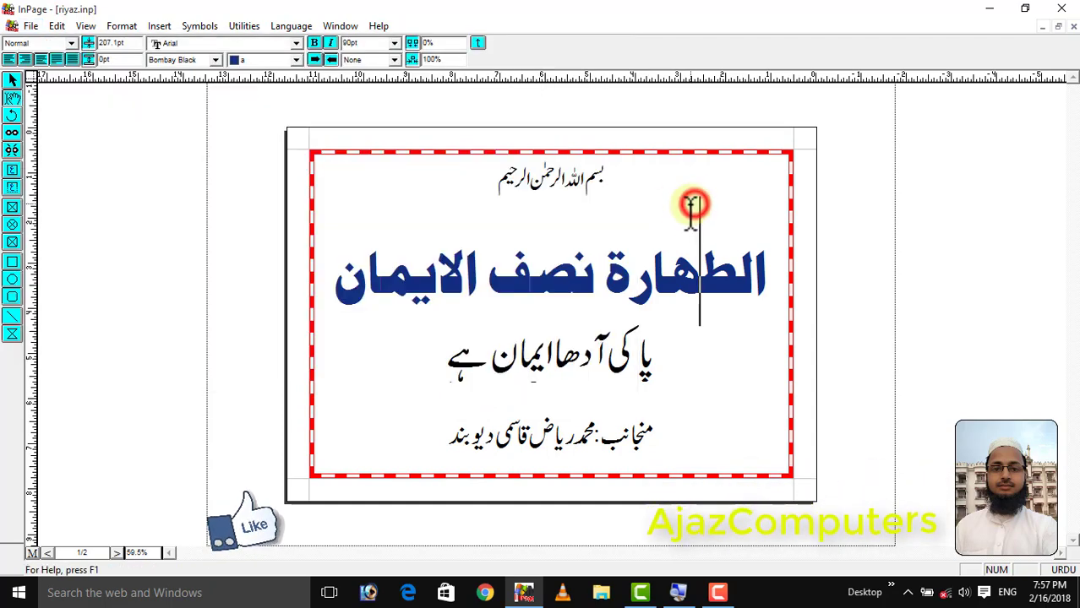
{"action": "left_click", "coordinate": [451, 184]}
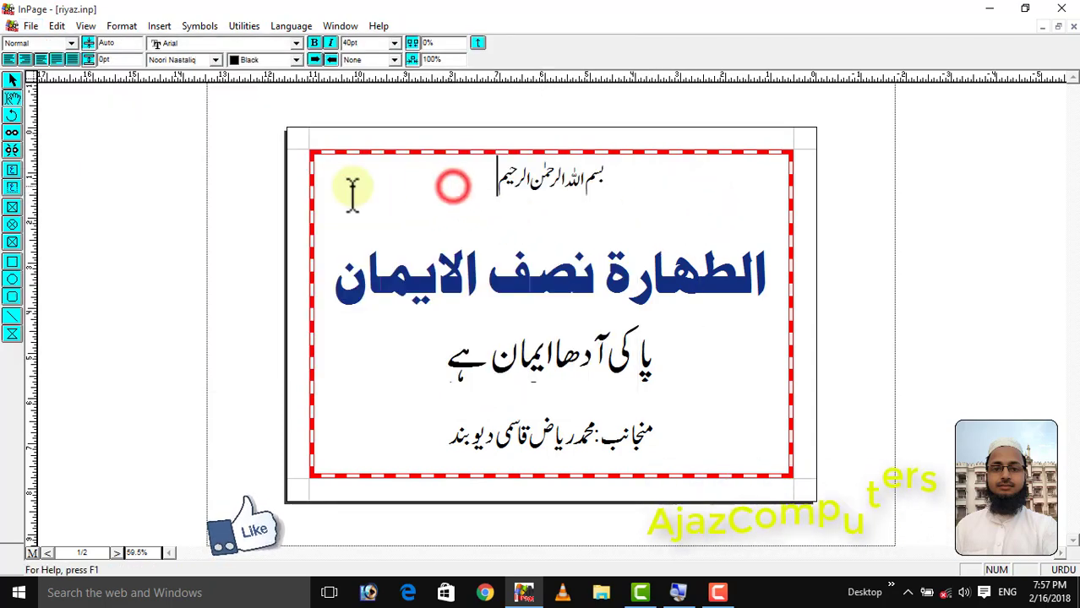
Draw a rectangular picture box about 6.5 in wide and 4.4 in high over the heading and the Urdu line
{"action": "left_click", "coordinate": [13, 207]}
{"action": "left_click_drag", "start_coordinate": [369, 203], "coordinate": [664, 402]}
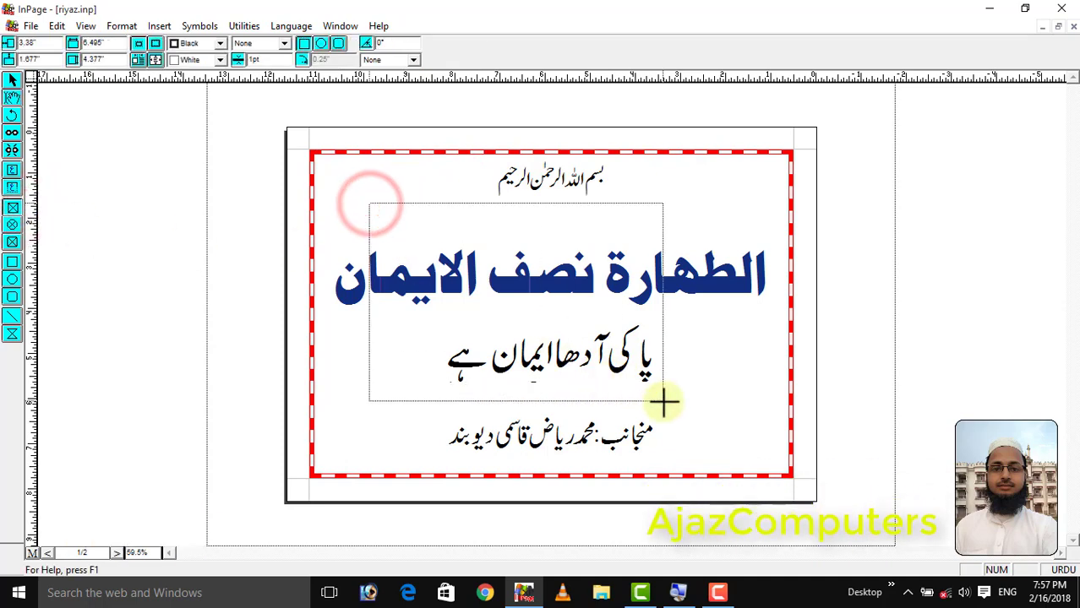
Delete the picture box that covers the heading and the Urdu line
{"action": "double_click", "coordinate": [526, 286]}
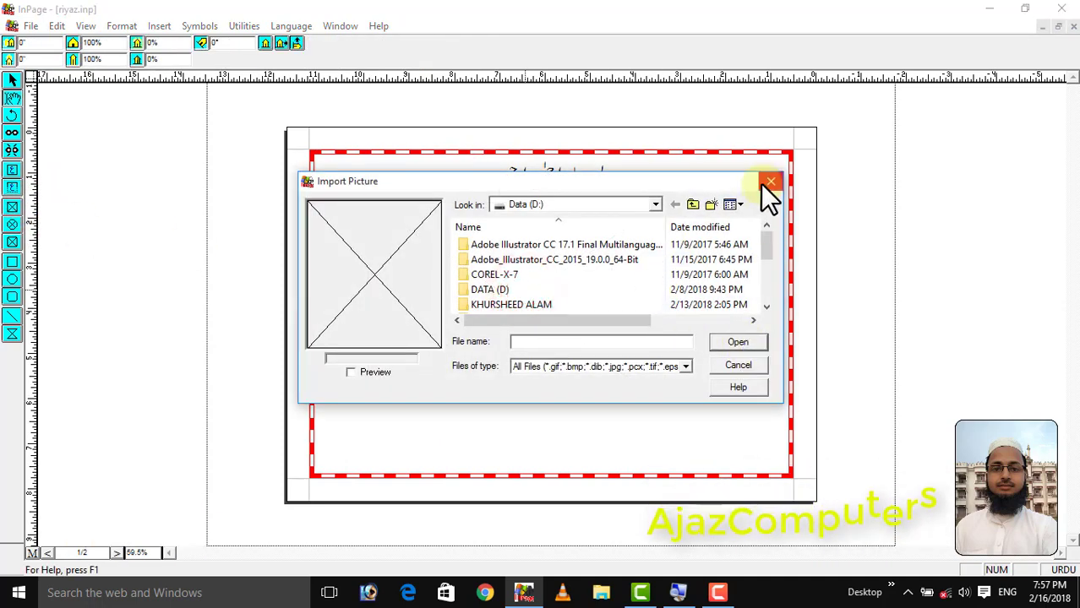
{"action": "left_click", "coordinate": [765, 183]}
{"action": "left_click", "coordinate": [12, 82]}
{"action": "left_click", "coordinate": [344, 245]}
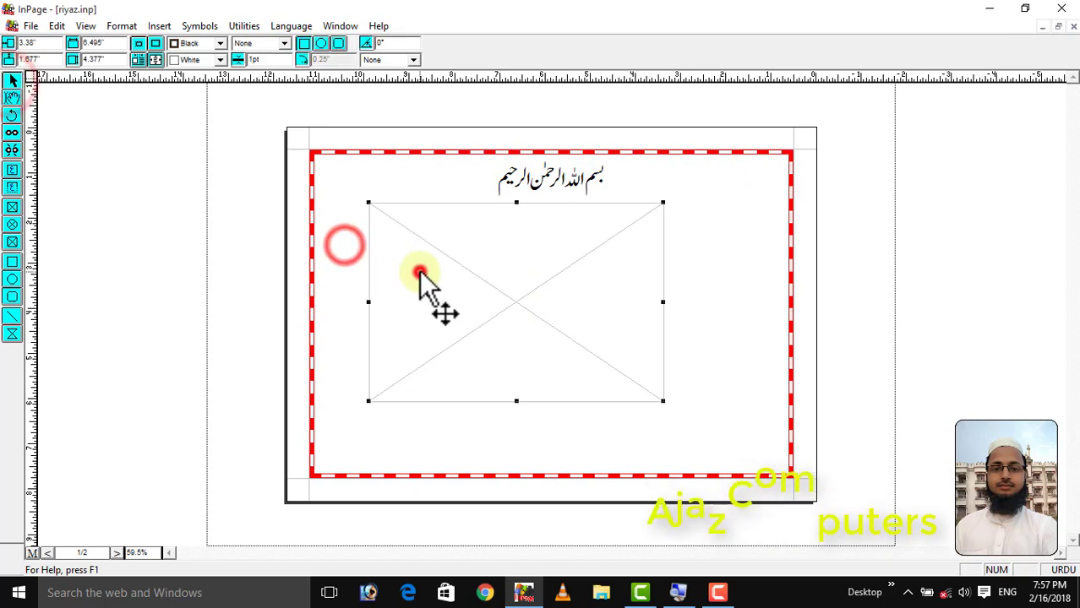
{"action": "left_click", "coordinate": [419, 270]}
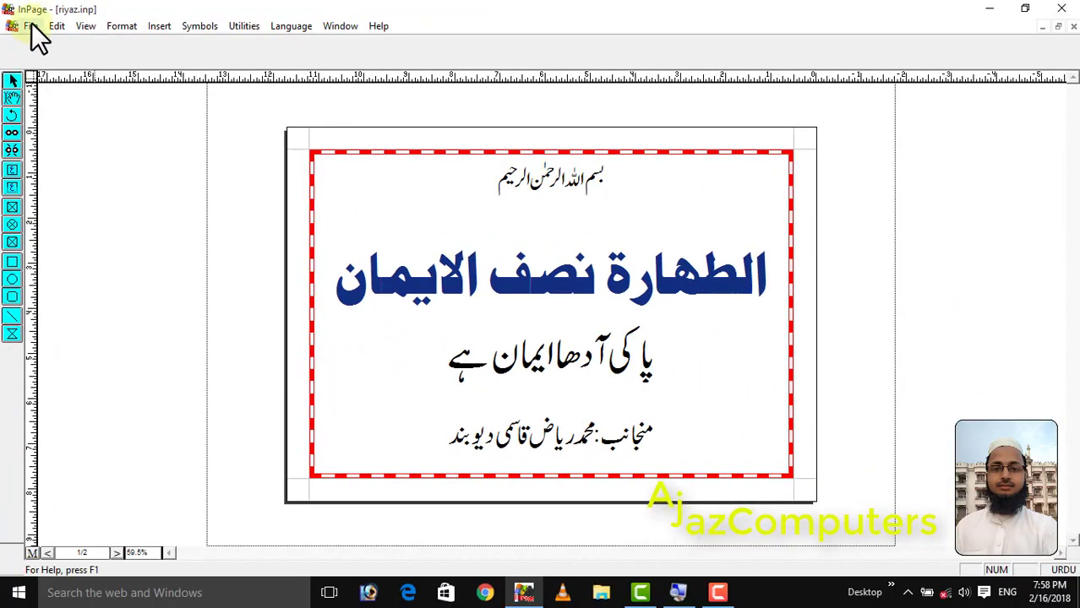
Place blue-curves-abstract-hd-wallpaper-1920x1200-3386.jpg from Data (D:) near the upper-right corner of the red frame, and delete it again
{"action": "left_click", "coordinate": [31, 25]}
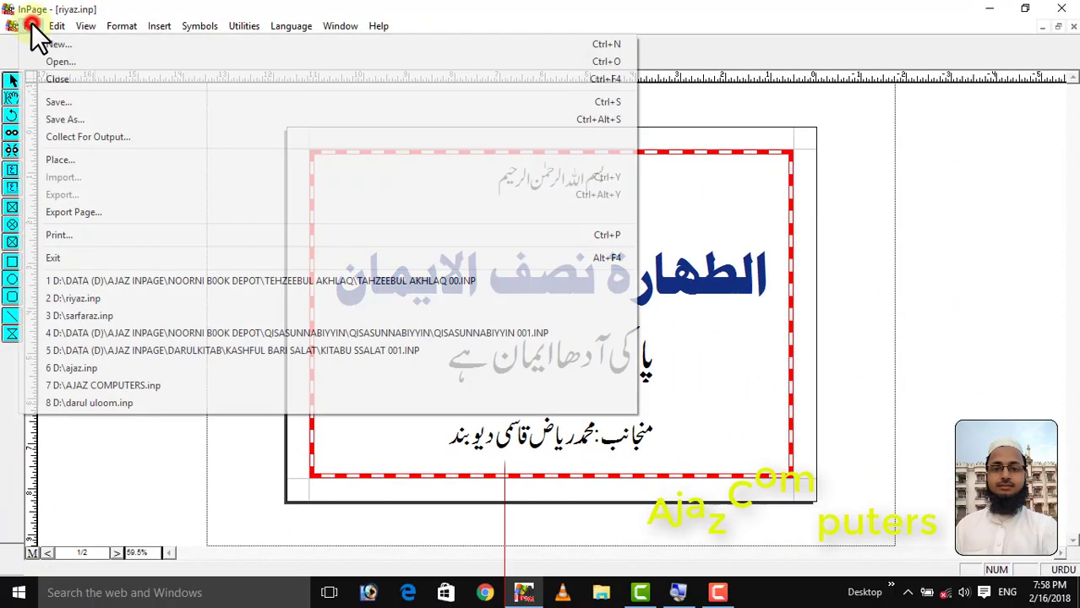
{"action": "left_click", "coordinate": [82, 162]}
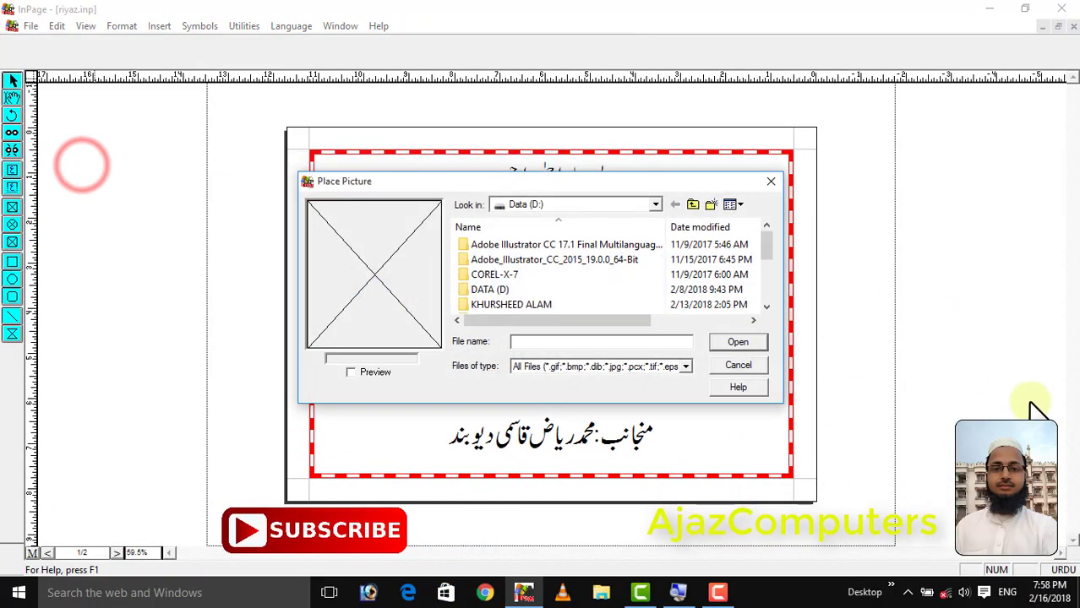
{"action": "left_click", "coordinate": [630, 207]}
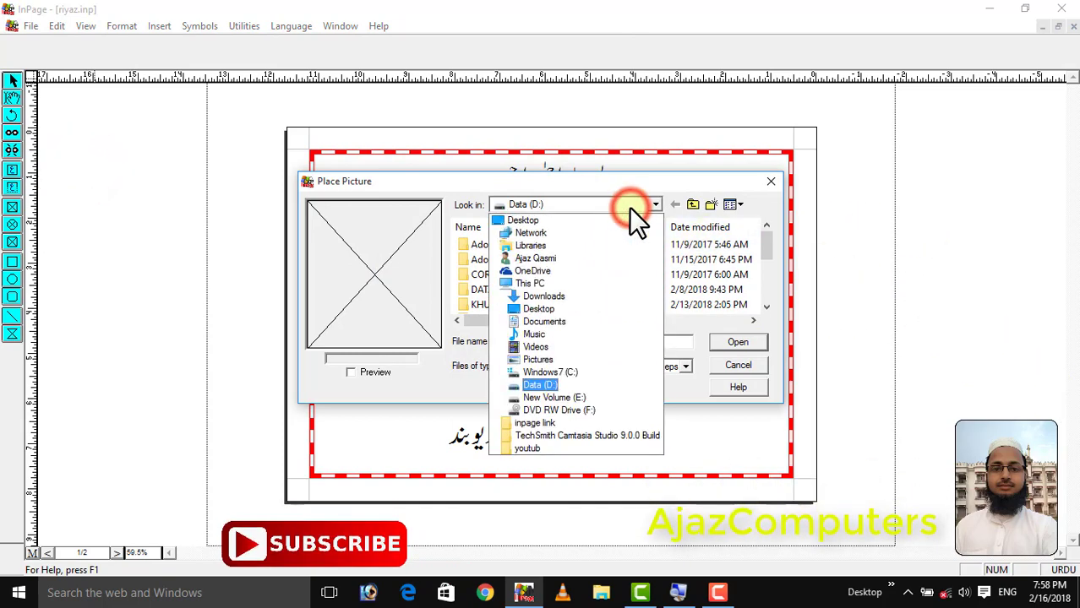
{"action": "left_click", "coordinate": [631, 207]}
{"action": "left_click_drag", "start_coordinate": [766, 243], "coordinate": [770, 321]}
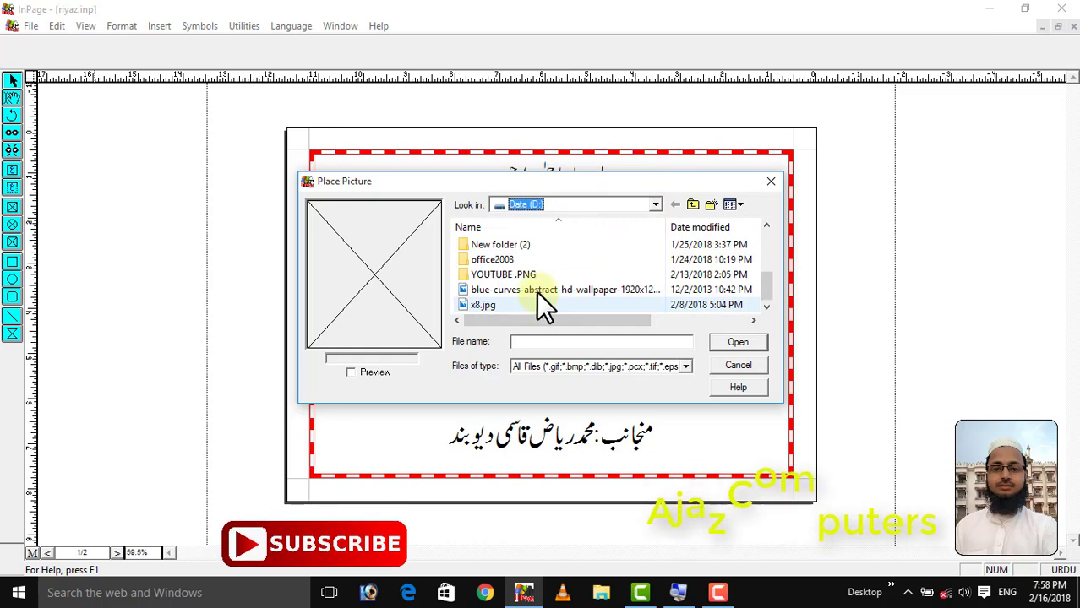
{"action": "left_click", "coordinate": [539, 290]}
{"action": "left_click", "coordinate": [744, 343]}
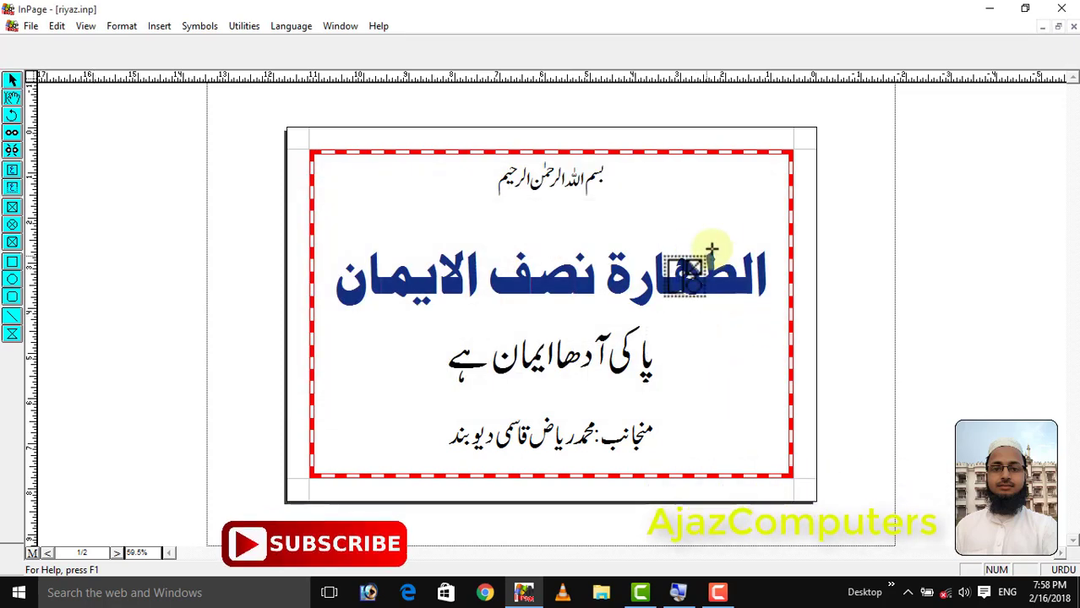
{"action": "left_click", "coordinate": [755, 179]}
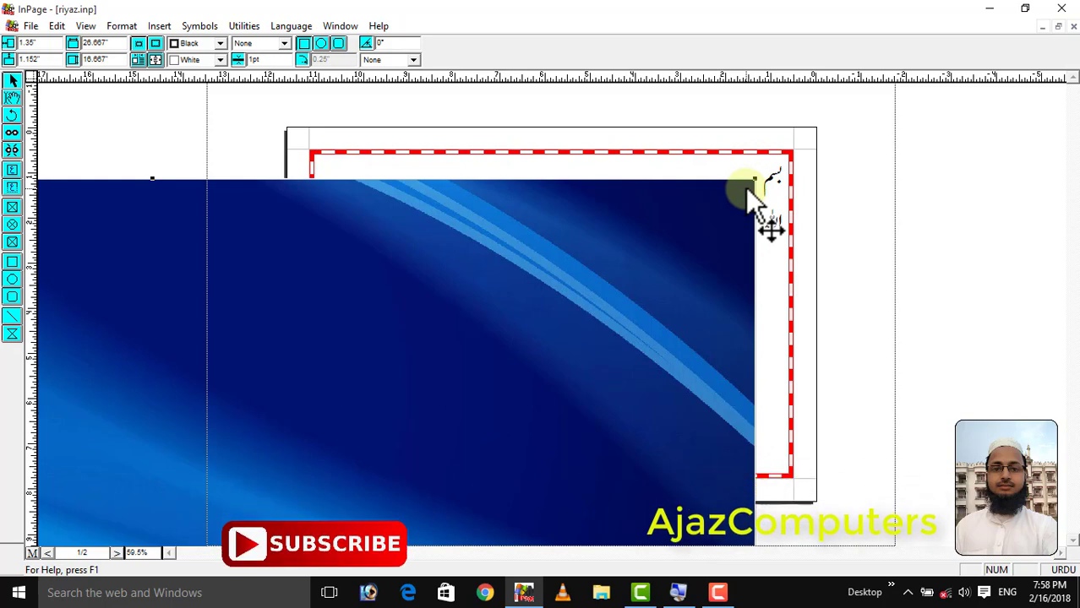
{"action": "key", "text": "Delete"}
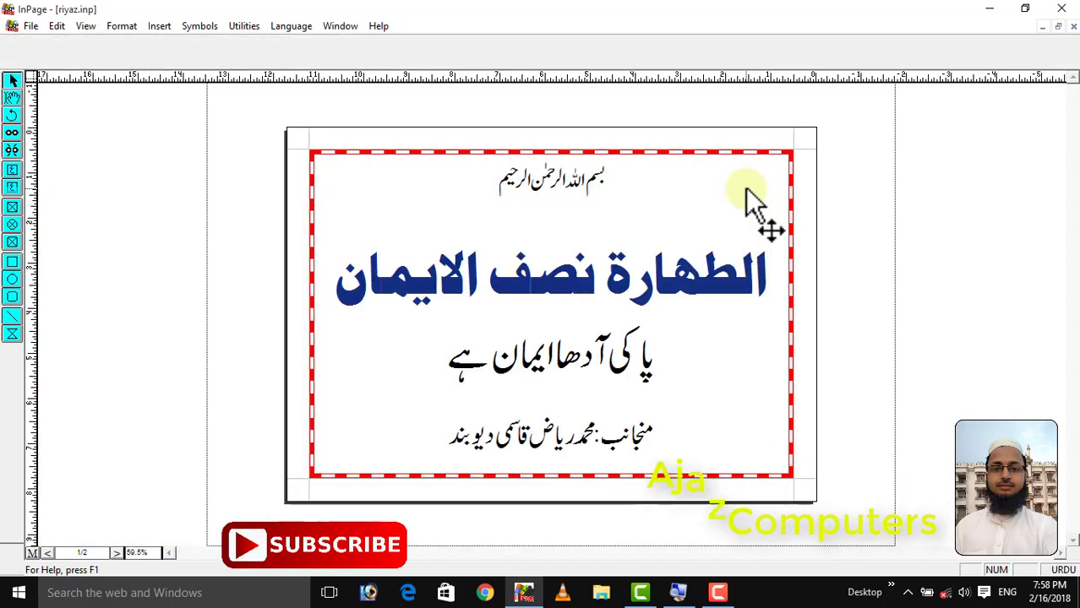
Draw a rectangular picture box about 10.7 by 7.3 in over the whole frame and import blue-curves-abstract-hd-wallpaper-1920x1200-3386.jpg from Data (D:) into it
{"action": "left_click", "coordinate": [11, 207]}
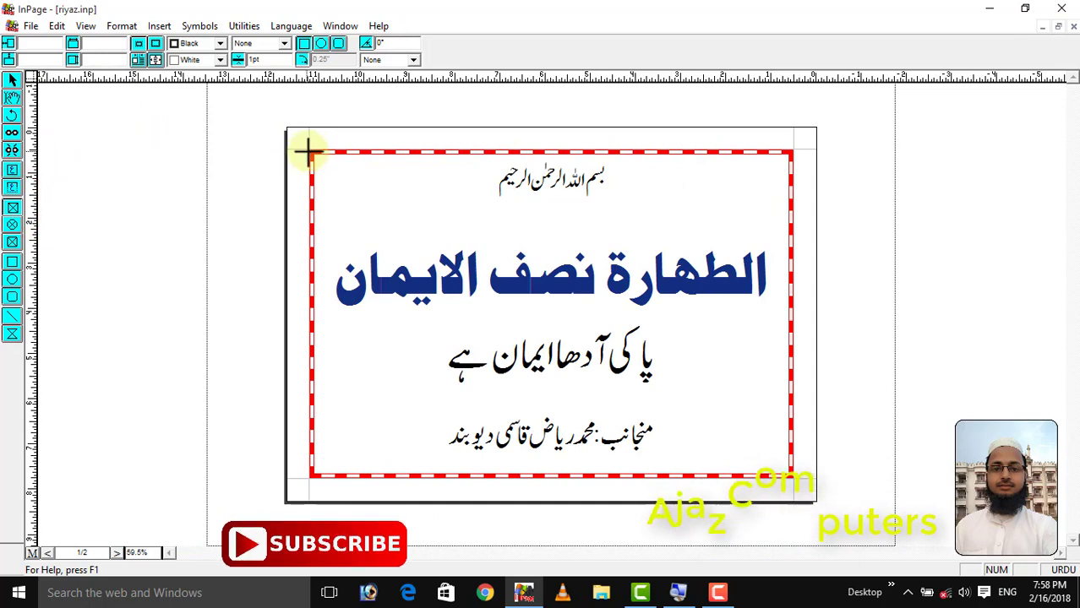
{"action": "left_click_drag", "start_coordinate": [306, 150], "coordinate": [795, 479]}
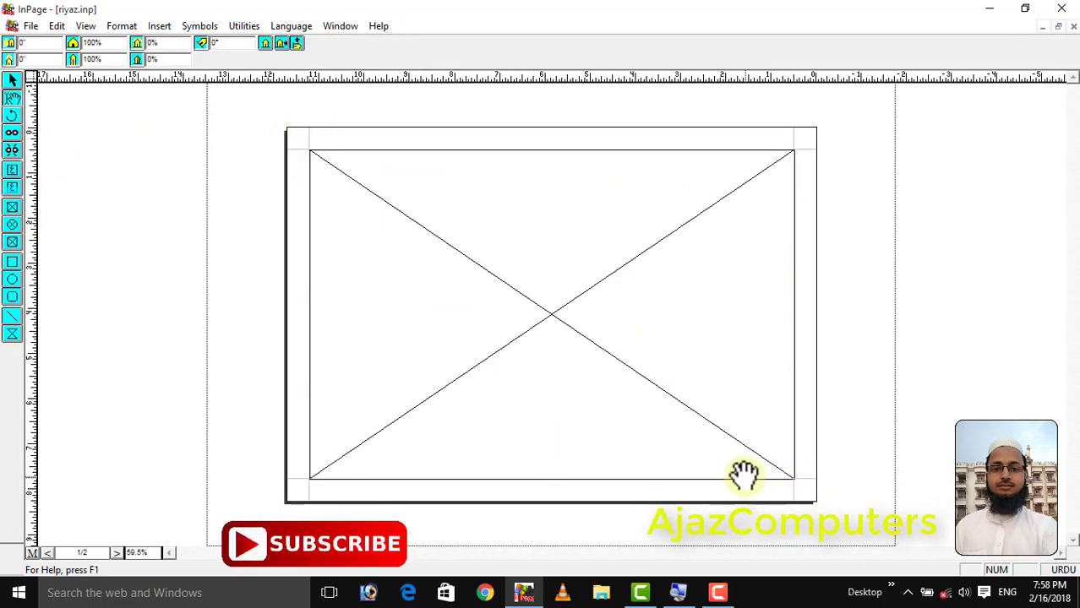
{"action": "left_click", "coordinate": [32, 26]}
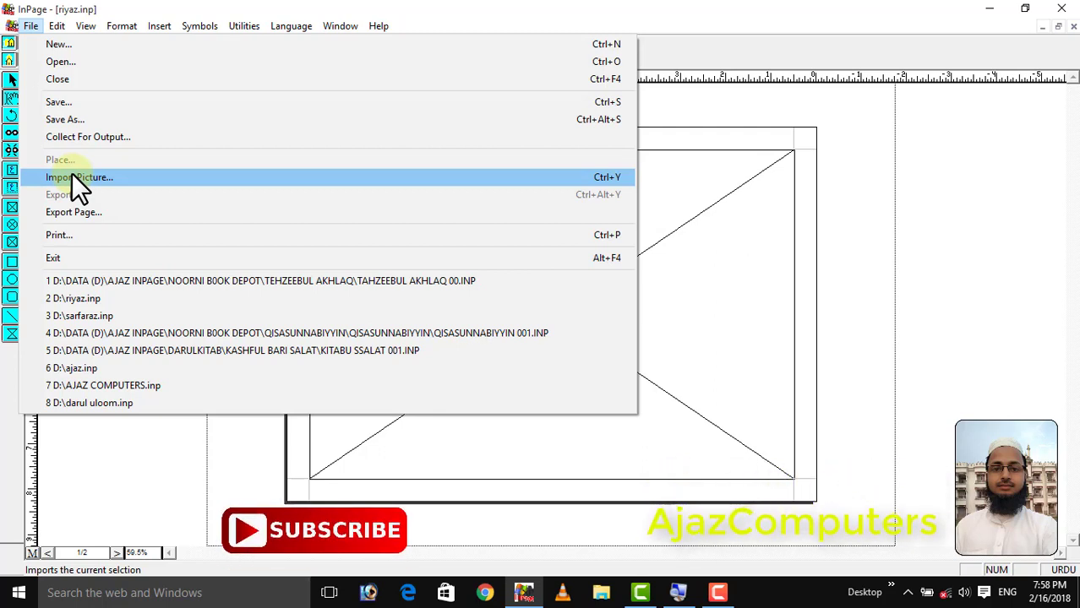
{"action": "left_click", "coordinate": [72, 177]}
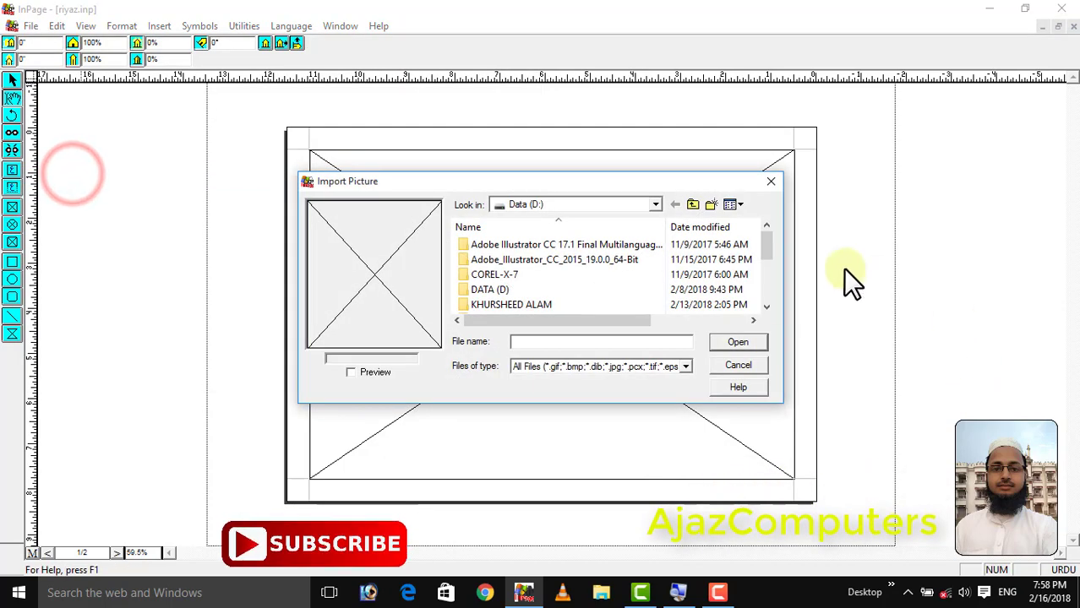
{"action": "left_click_drag", "start_coordinate": [765, 251], "coordinate": [646, 302]}
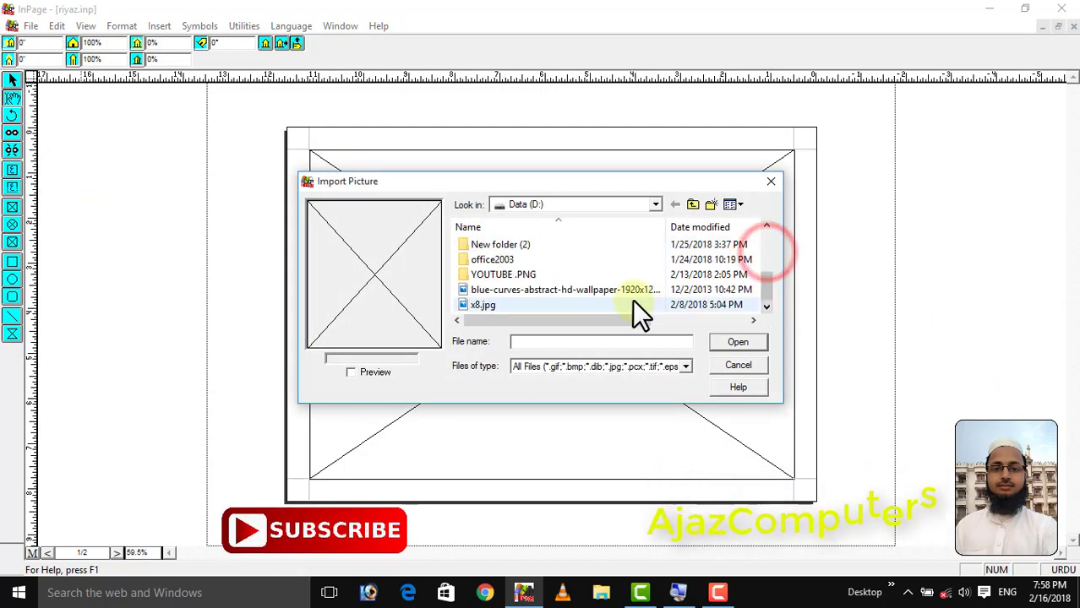
{"action": "left_click", "coordinate": [621, 289]}
{"action": "left_click", "coordinate": [737, 342]}
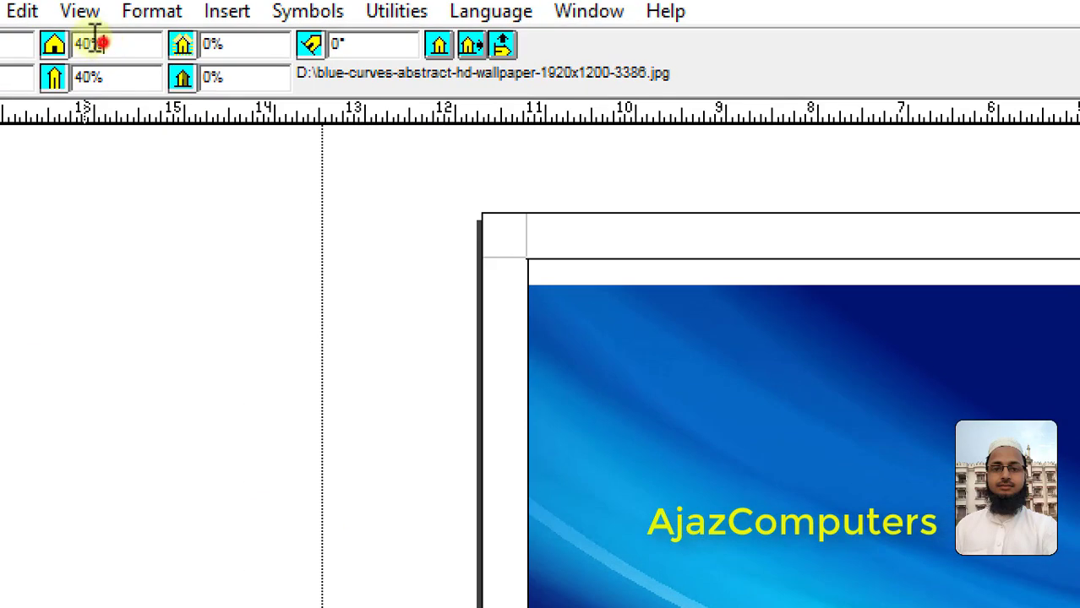
Scale the imported picture to 60% horizontally and vertically, and lighten it by setting its brightness to 50%
{"action": "type", "text": "60"}
{"action": "key", "text": "Tab"}
{"action": "type", "text": "60"}
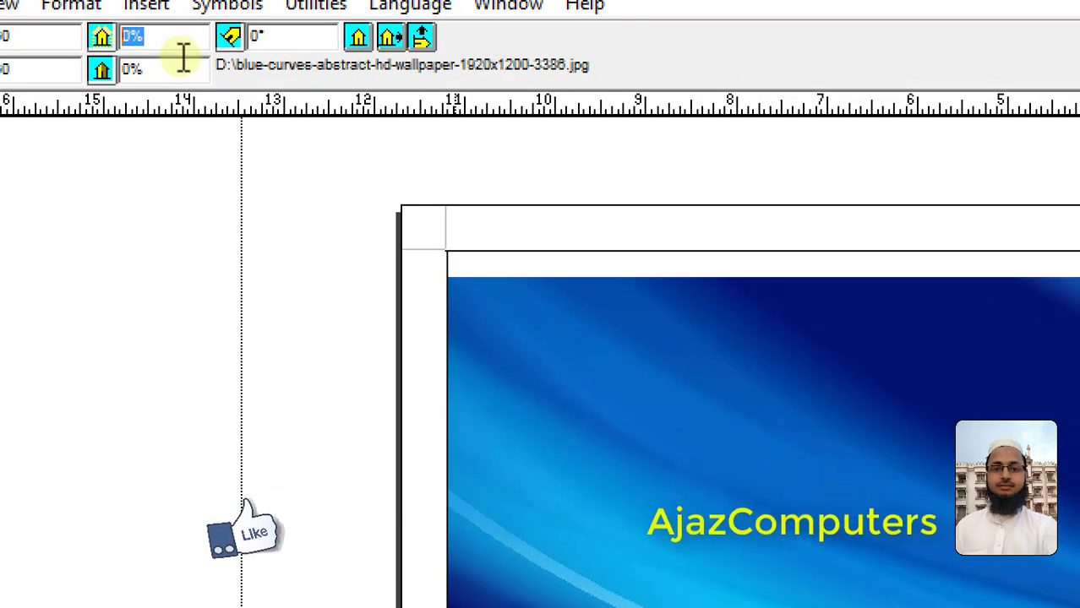
{"action": "key", "text": "Return"}
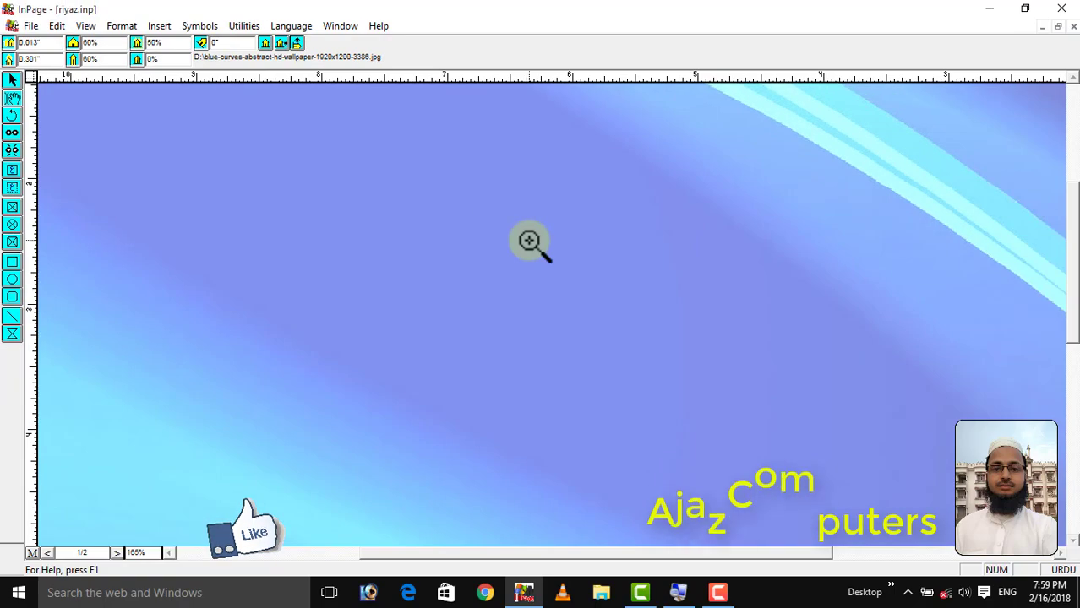
{"action": "left_click", "coordinate": [531, 244]}
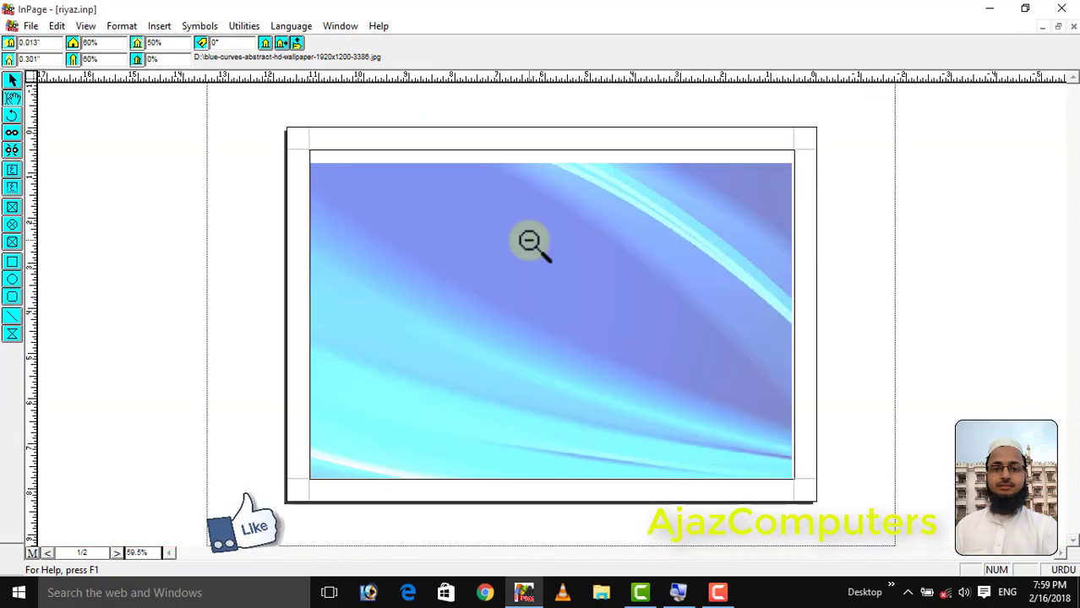
Send the large picture box behind the poster text and border, and nudge it slightly upward
{"action": "left_click", "coordinate": [19, 79]}
{"action": "left_click", "coordinate": [468, 247]}
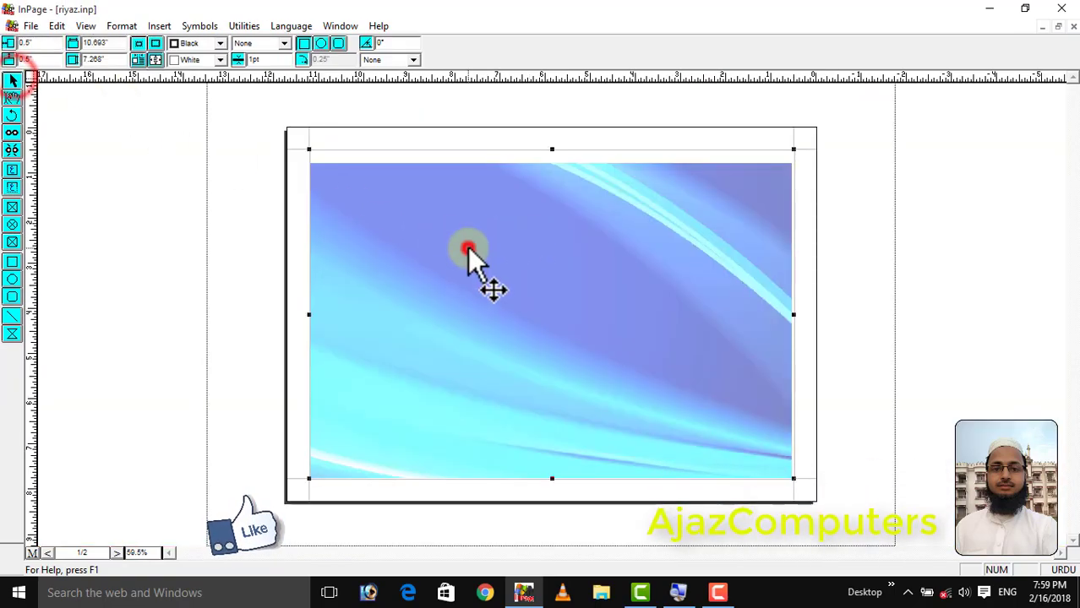
{"action": "left_click", "coordinate": [52, 25]}
{"action": "left_click", "coordinate": [108, 234]}
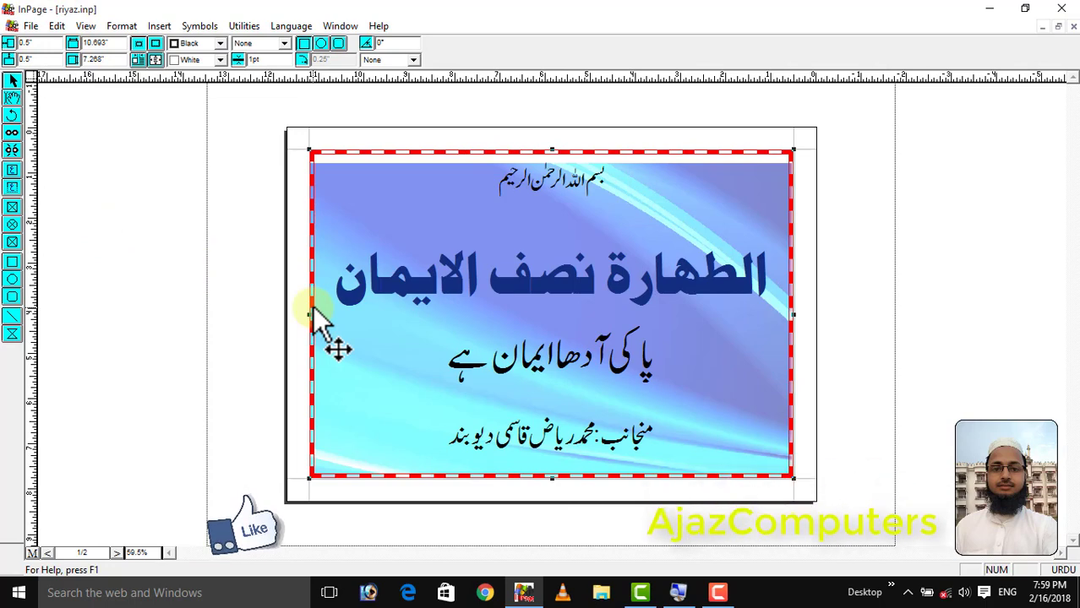
{"action": "key", "text": "Up"}
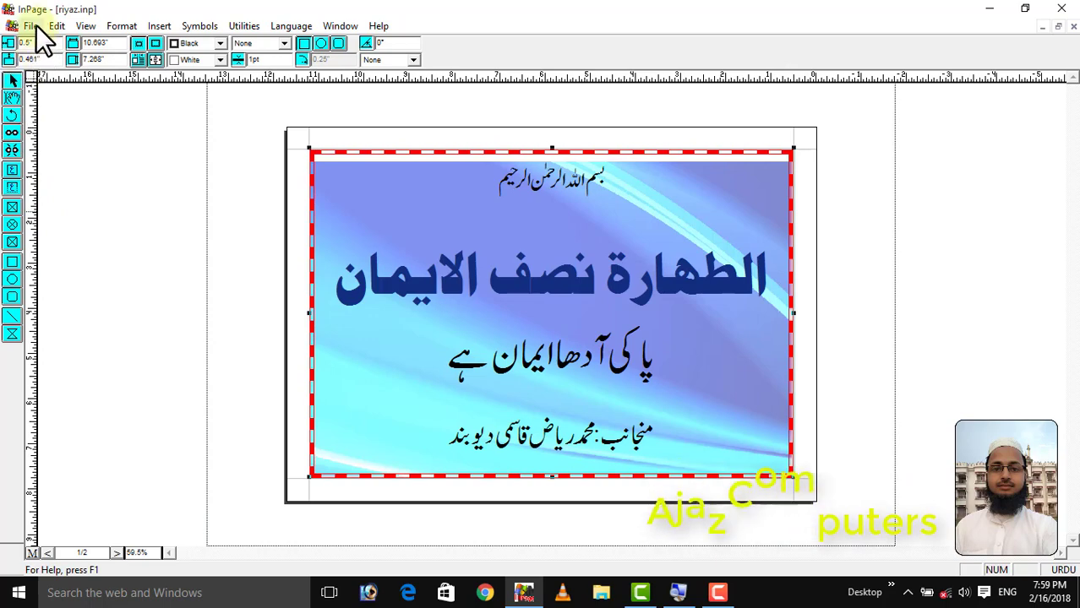
{"action": "left_click", "coordinate": [34, 25]}
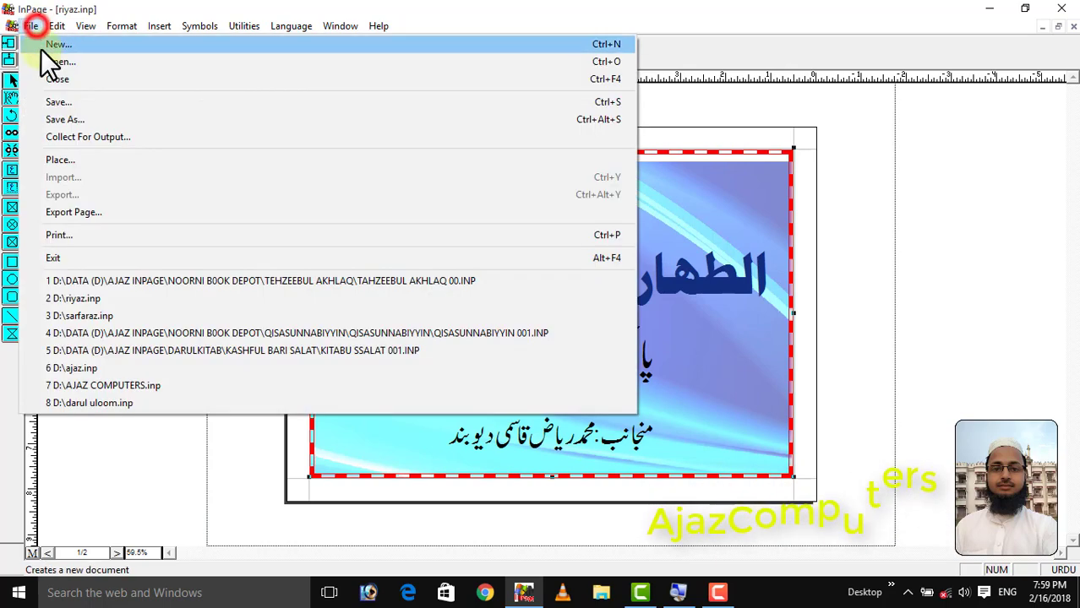
{"action": "left_click", "coordinate": [712, 221]}
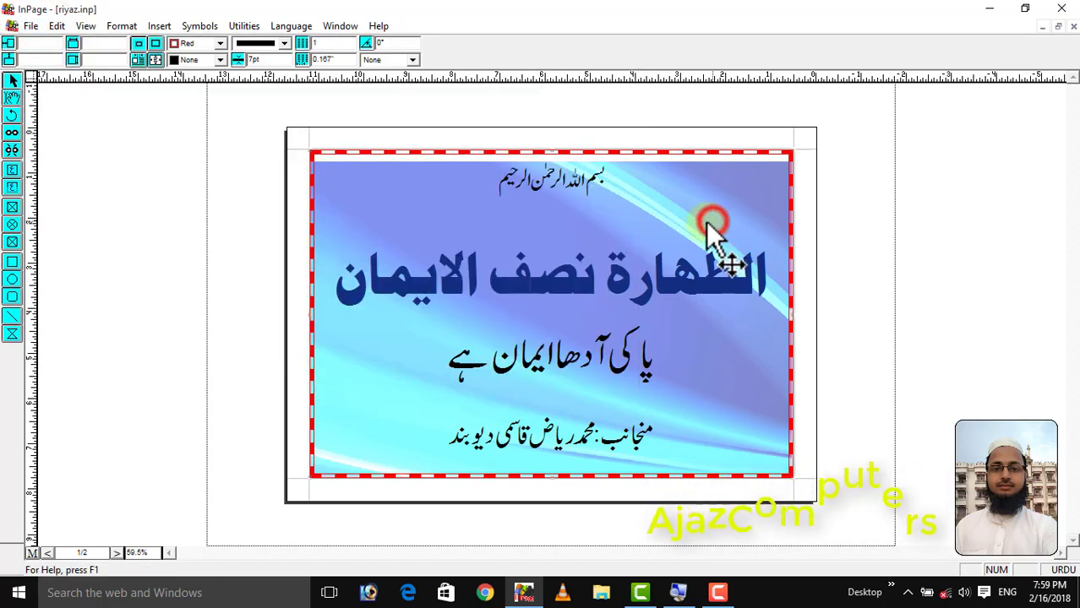
Draw a small square picture box, about 2 in wide, over the frame's left edge and import the blue-curves wallpaper from Data (D:) into it
{"action": "left_click", "coordinate": [12, 207]}
{"action": "left_click_drag", "start_coordinate": [290, 237], "coordinate": [380, 323]}
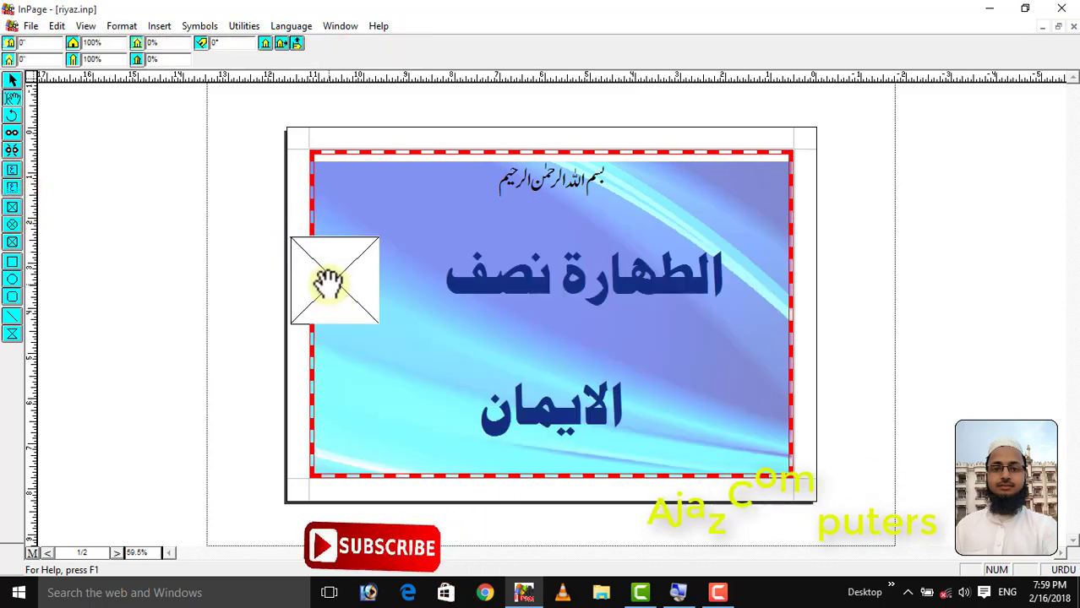
{"action": "left_click", "coordinate": [328, 283]}
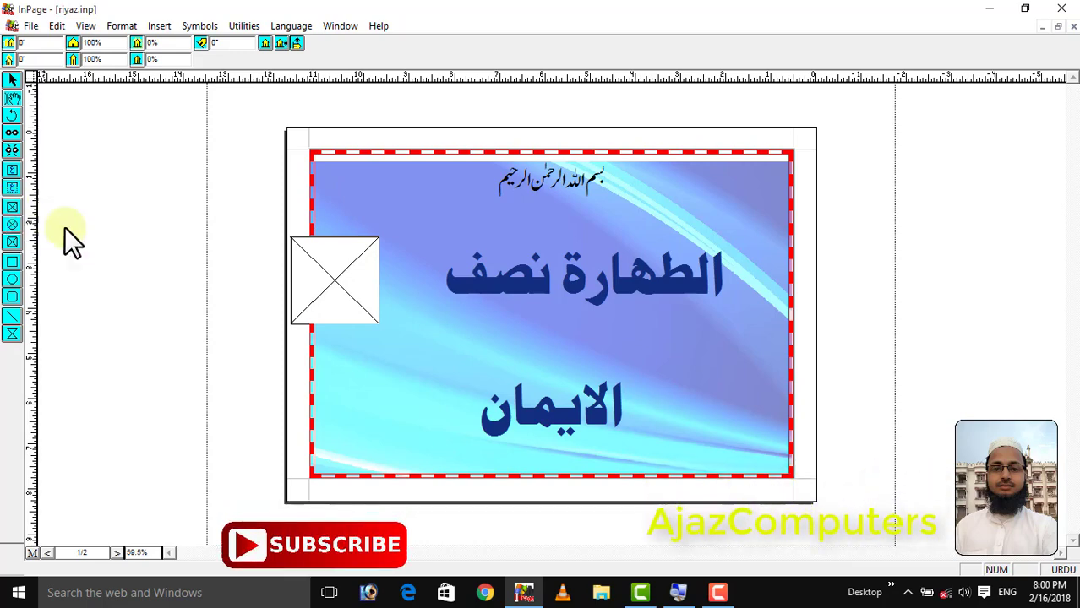
{"action": "double_click", "coordinate": [328, 269]}
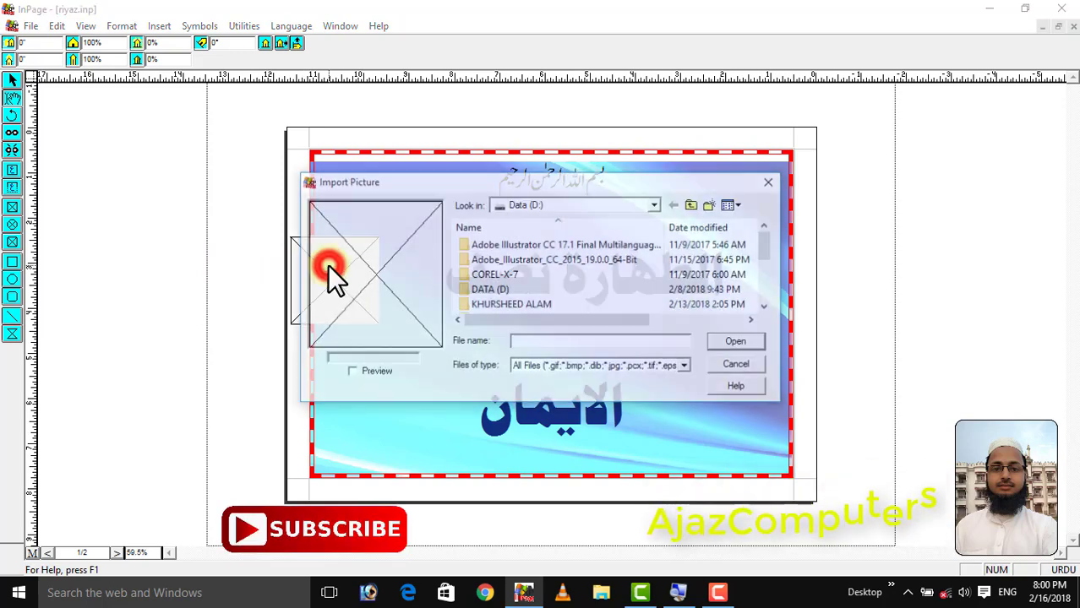
{"action": "left_click_drag", "start_coordinate": [767, 246], "coordinate": [771, 320]}
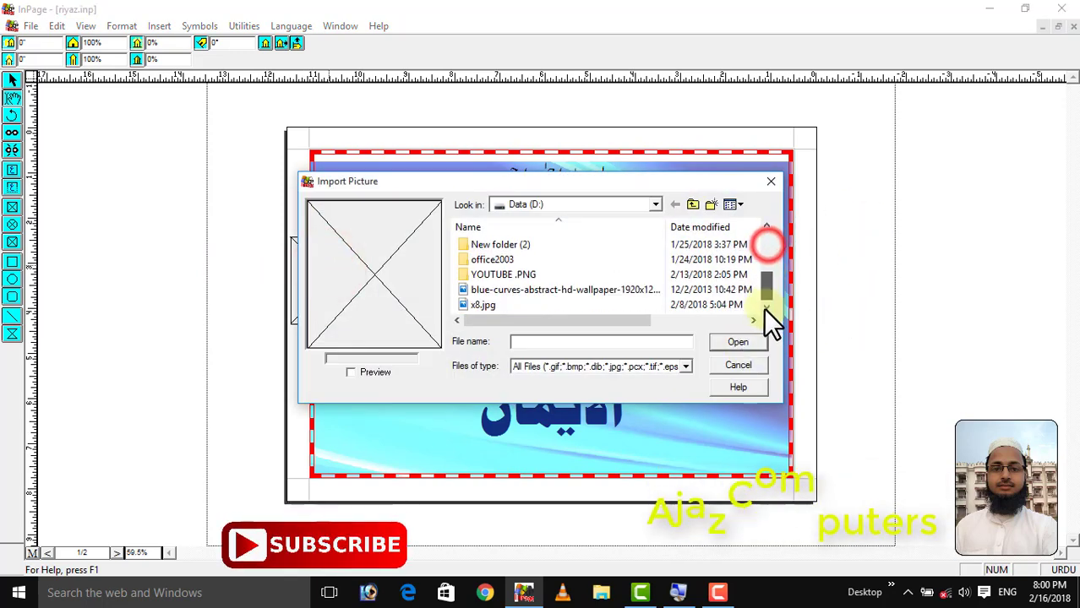
{"action": "left_click", "coordinate": [486, 293]}
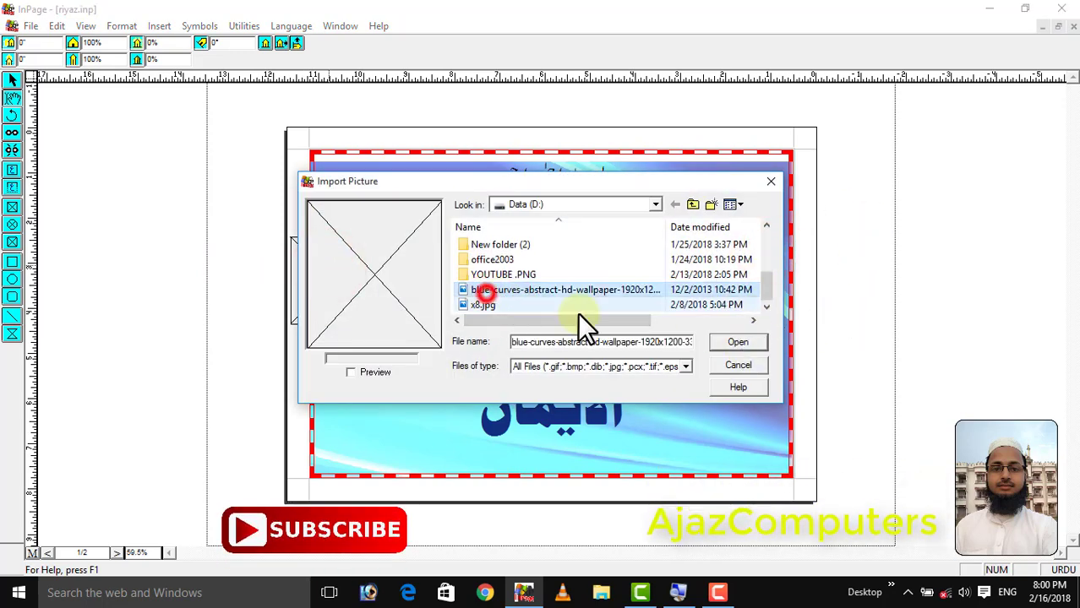
{"action": "left_click", "coordinate": [729, 341]}
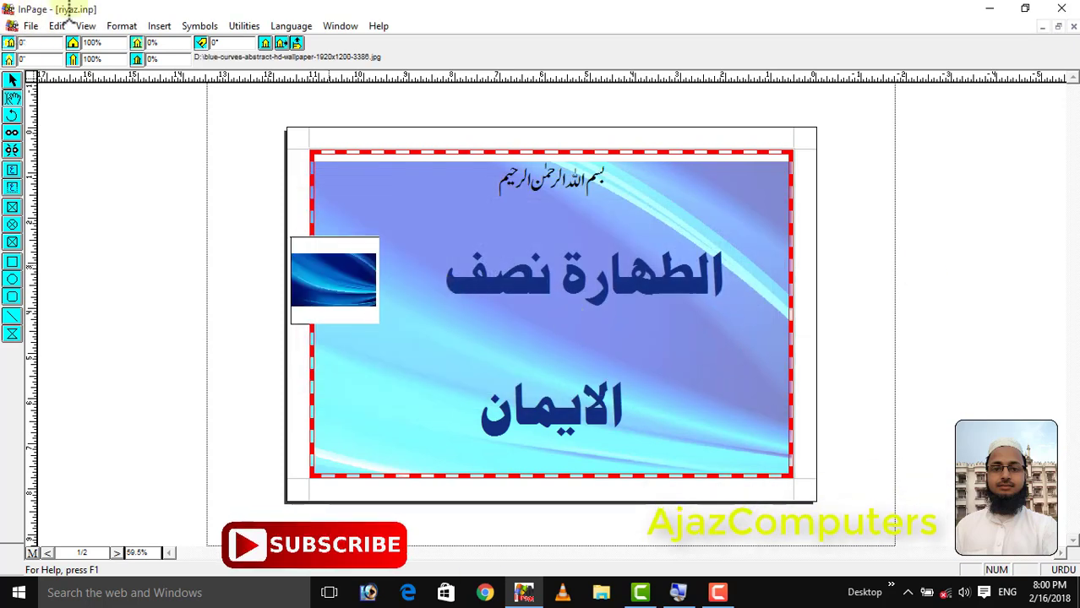
Import the blue-curves wallpaper from Data (D:) into the small picture box two more times
{"action": "left_click", "coordinate": [30, 25]}
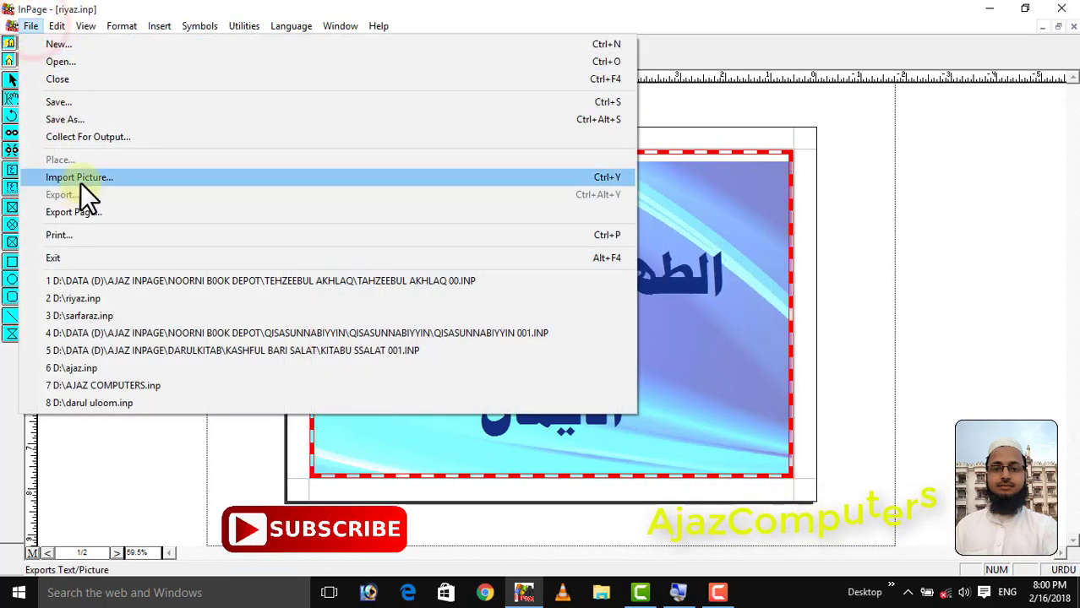
{"action": "left_click", "coordinate": [89, 177]}
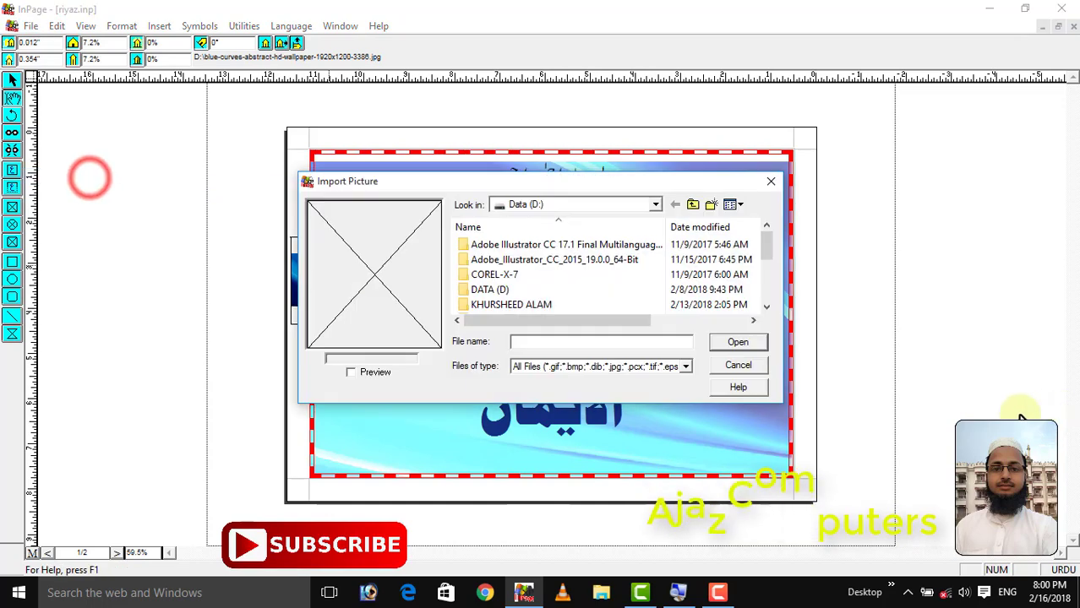
{"action": "left_click_drag", "start_coordinate": [770, 249], "coordinate": [765, 309]}
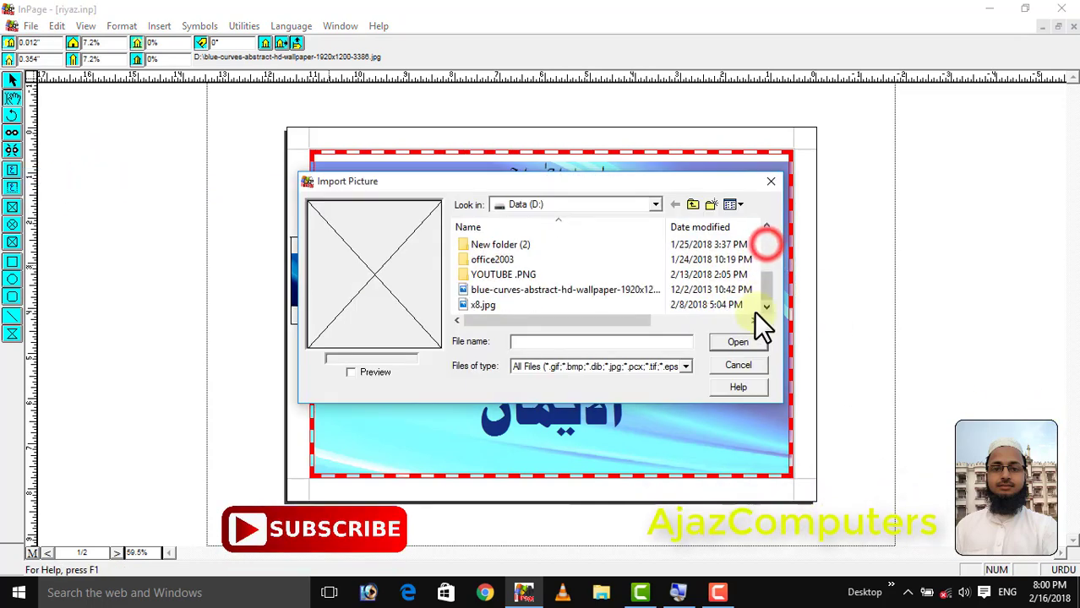
{"action": "left_click", "coordinate": [676, 289]}
{"action": "left_click", "coordinate": [738, 343]}
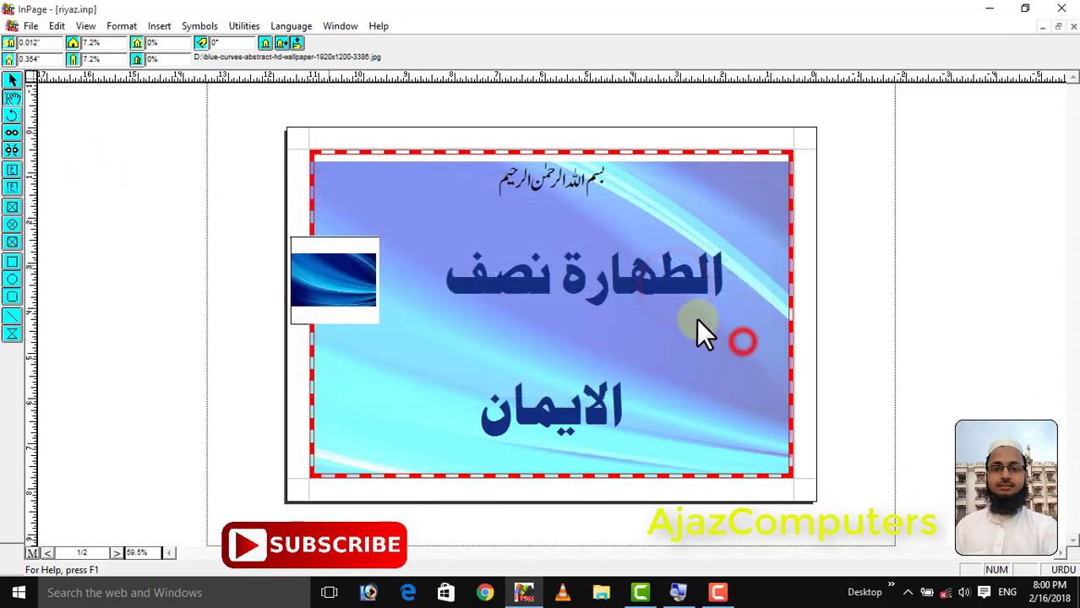
{"action": "left_click", "coordinate": [158, 25]}
{"action": "left_click", "coordinate": [179, 107]}
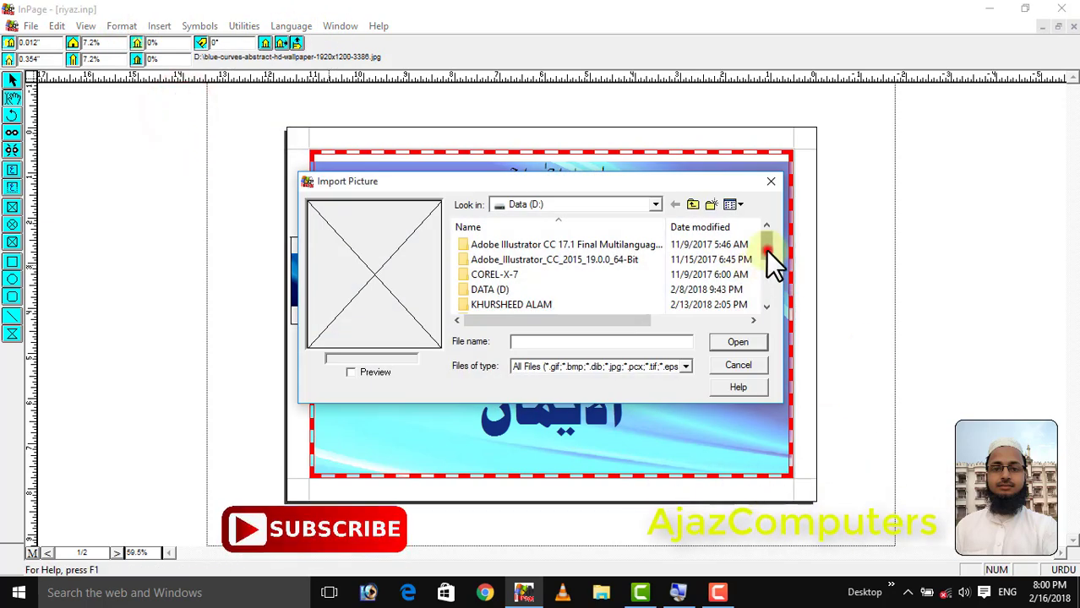
{"action": "left_click_drag", "start_coordinate": [766, 249], "coordinate": [729, 323]}
{"action": "left_click", "coordinate": [608, 289]}
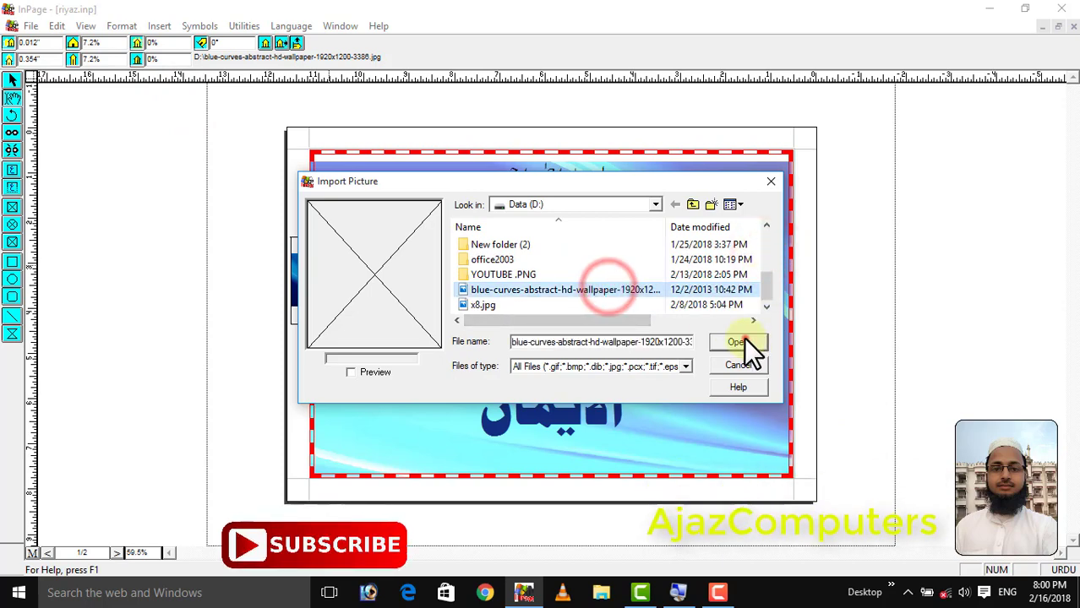
{"action": "left_click", "coordinate": [743, 341]}
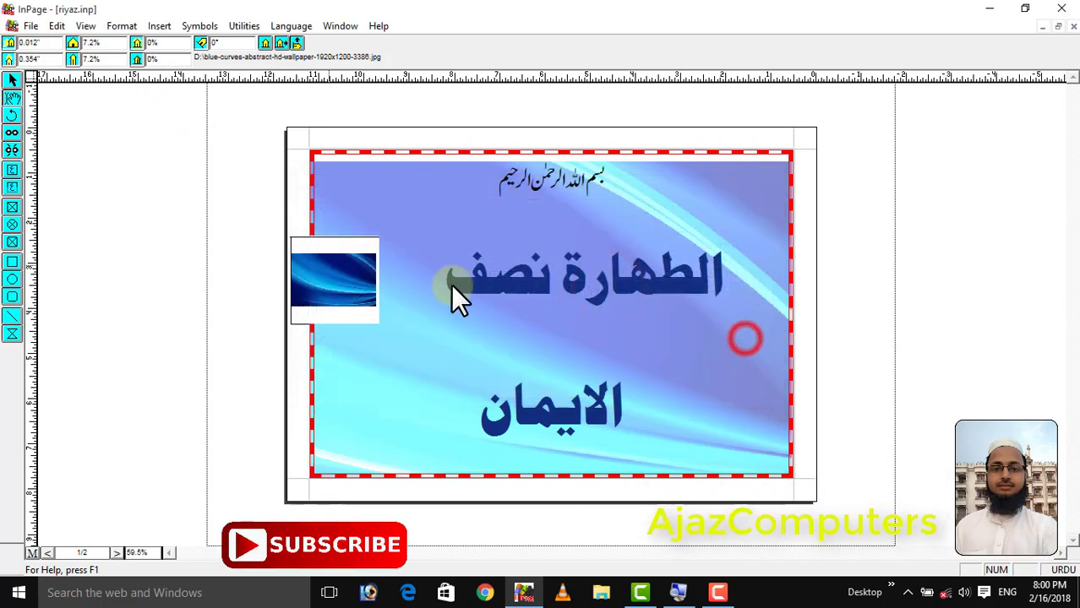
Delete the small picture box on the frame's left edge
{"action": "left_click", "coordinate": [13, 79]}
{"action": "left_click", "coordinate": [315, 262]}
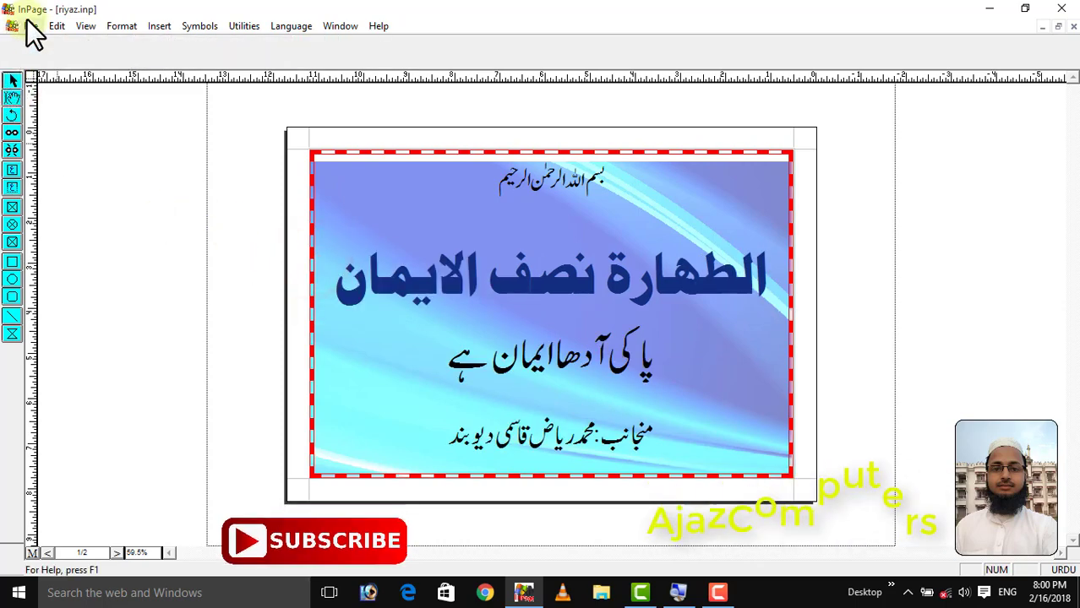
{"action": "left_click", "coordinate": [30, 25]}
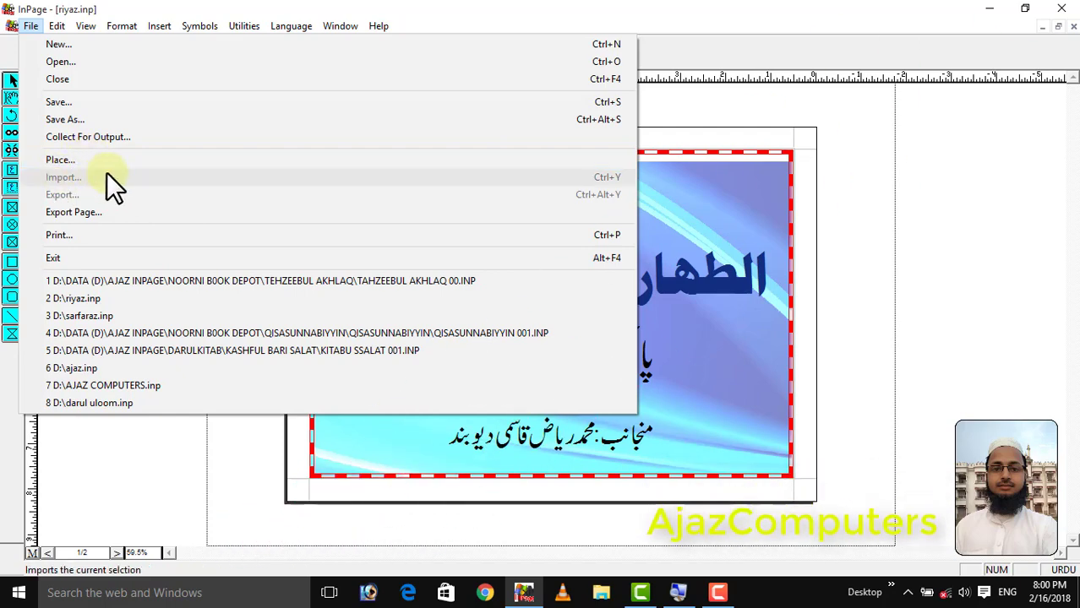
{"action": "left_click", "coordinate": [810, 170]}
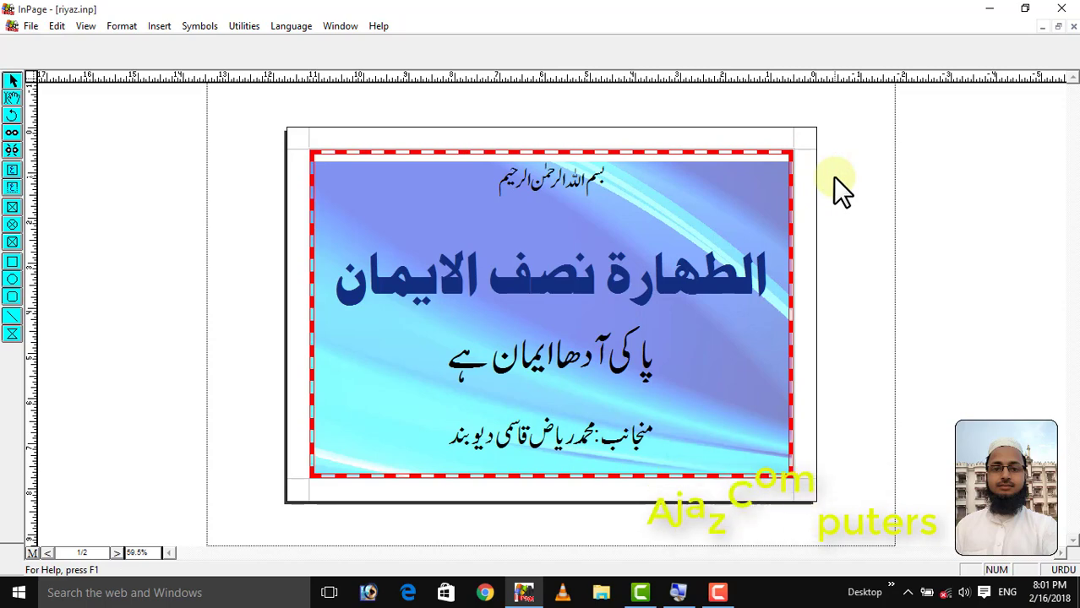